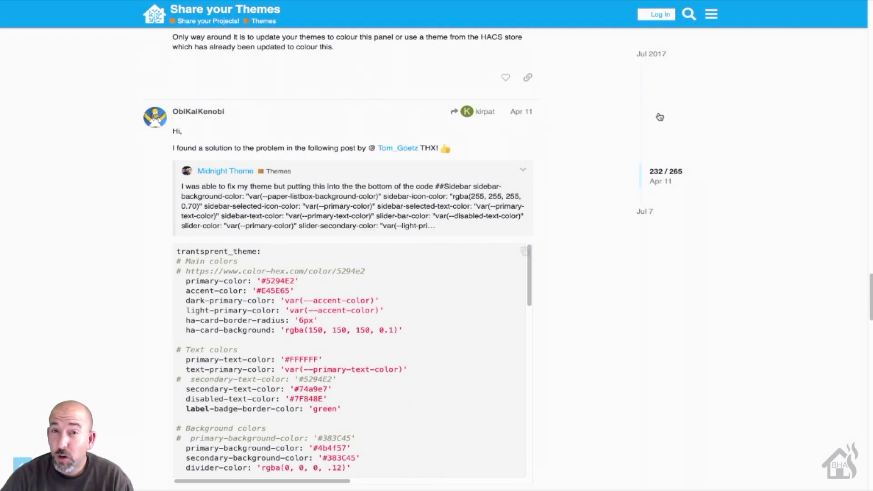
pyautogui.scroll(-3, 701, 123)
pyautogui.scroll(-8, 701, 124)
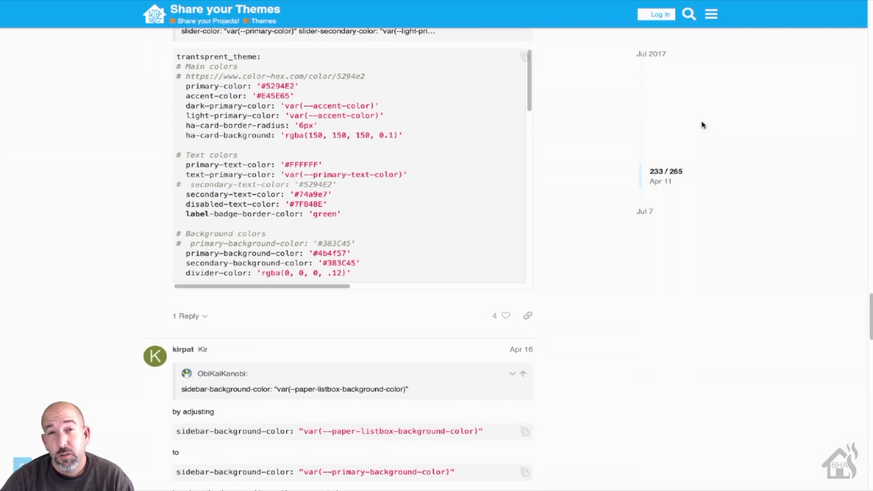
pyautogui.scroll(-6, 701, 125)
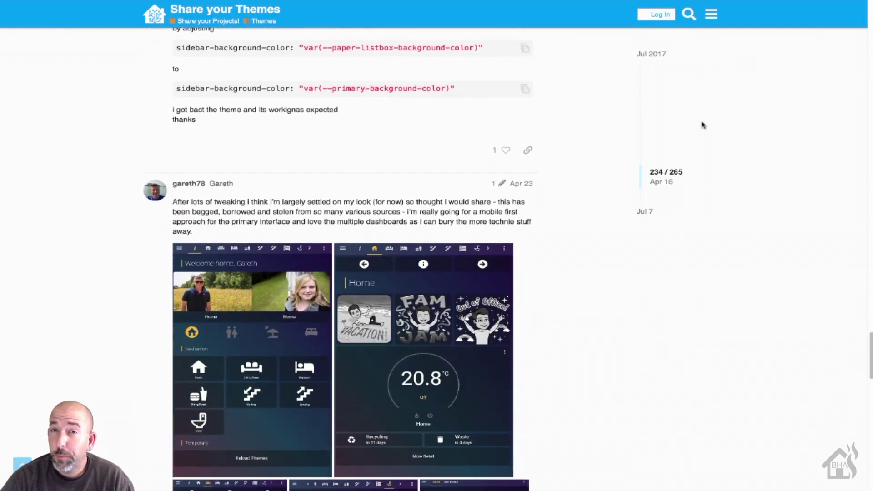
pyautogui.scroll(-7, 701, 126)
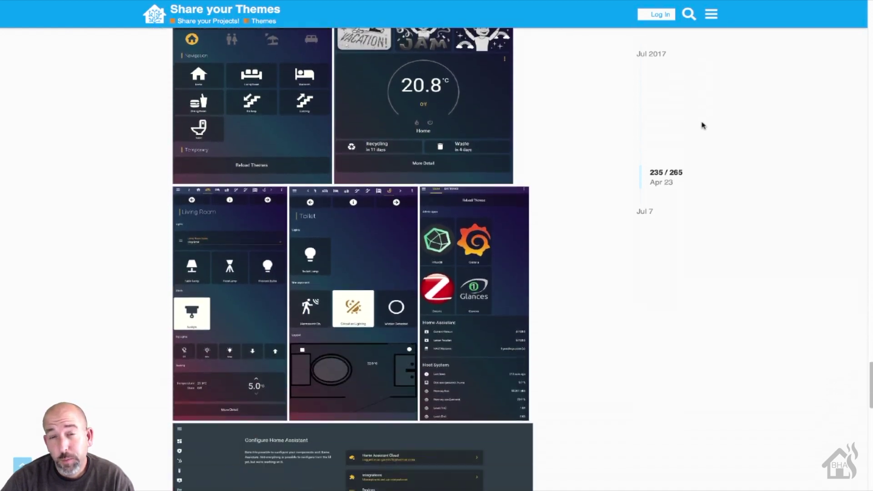
pyautogui.scroll(-7, 701, 126)
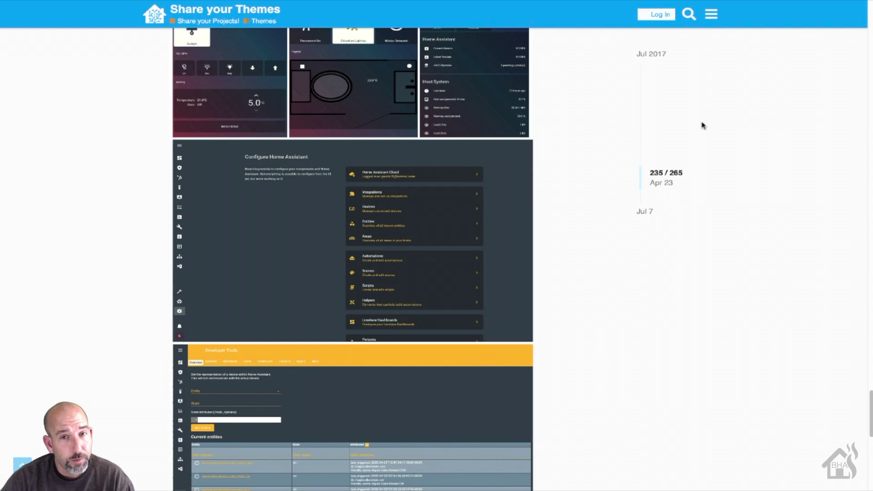
pyautogui.scroll(-7, 701, 126)
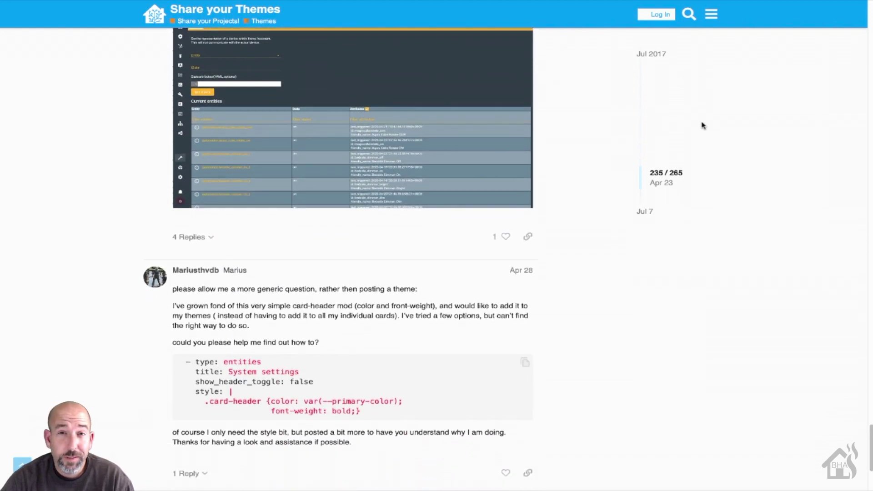
pyautogui.scroll(-5, 701, 125)
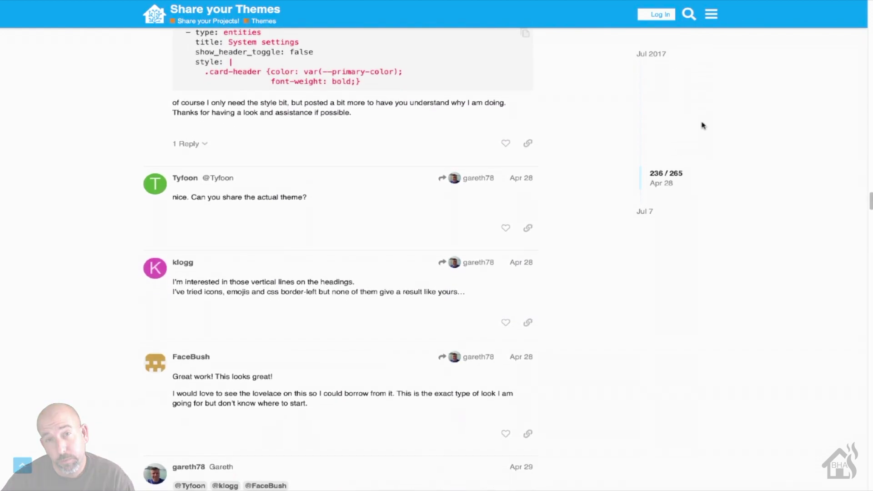
pyautogui.scroll(-2, 702, 125)
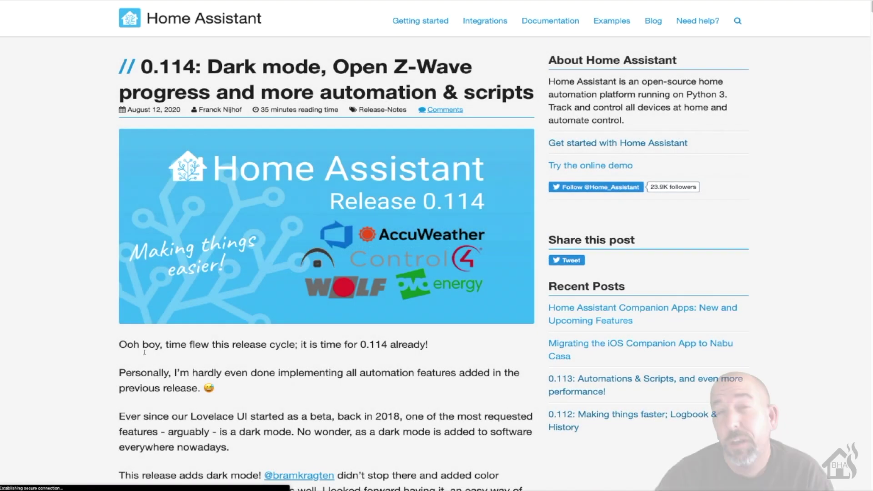
pyautogui.scroll(-1, 46, 329)
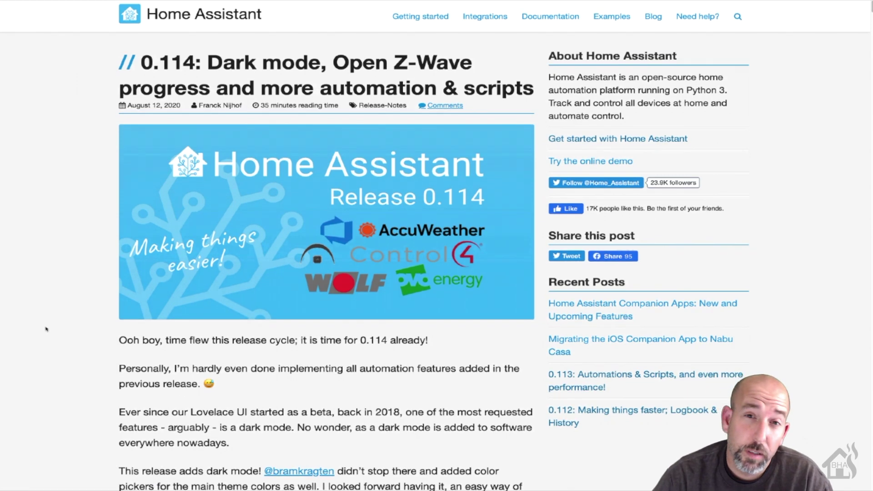
pyautogui.scroll(-3, 45, 329)
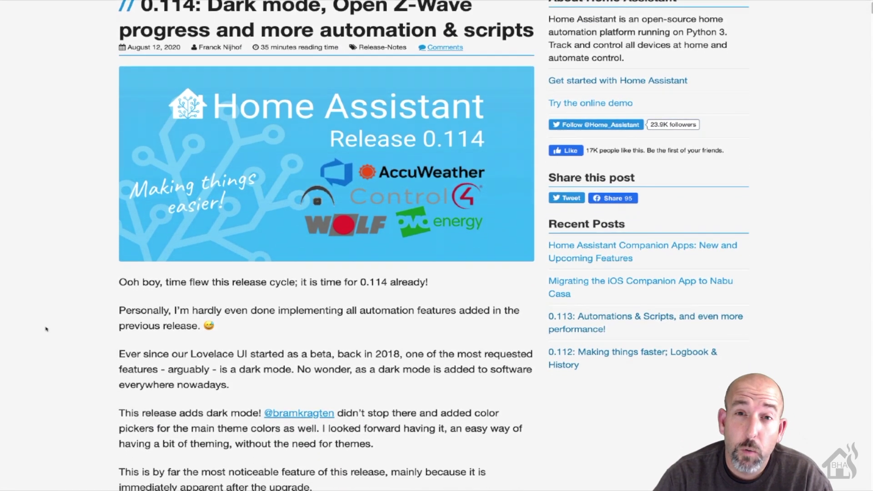
pyautogui.scroll(-4, 46, 329)
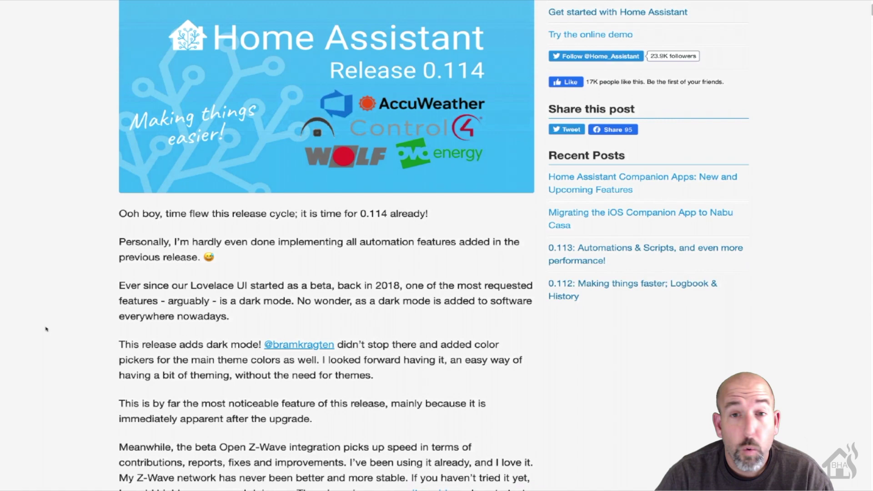
pyautogui.scroll(-6, 46, 329)
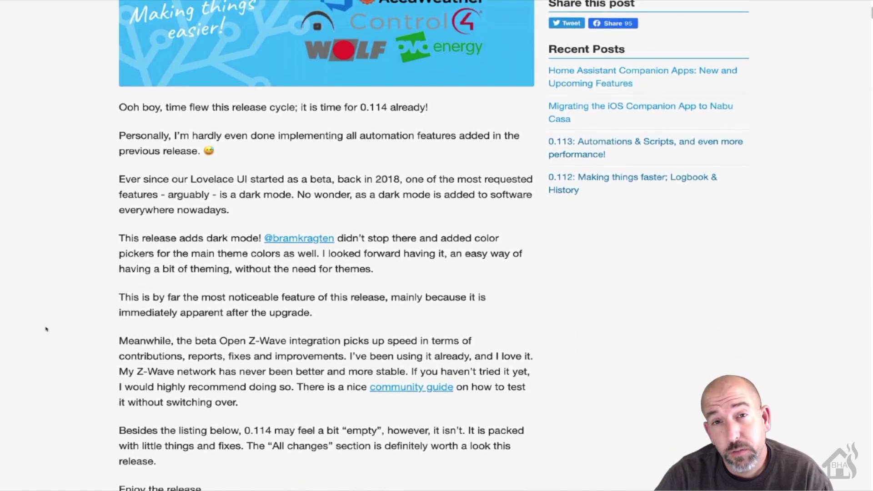
pyautogui.scroll(-6, 46, 328)
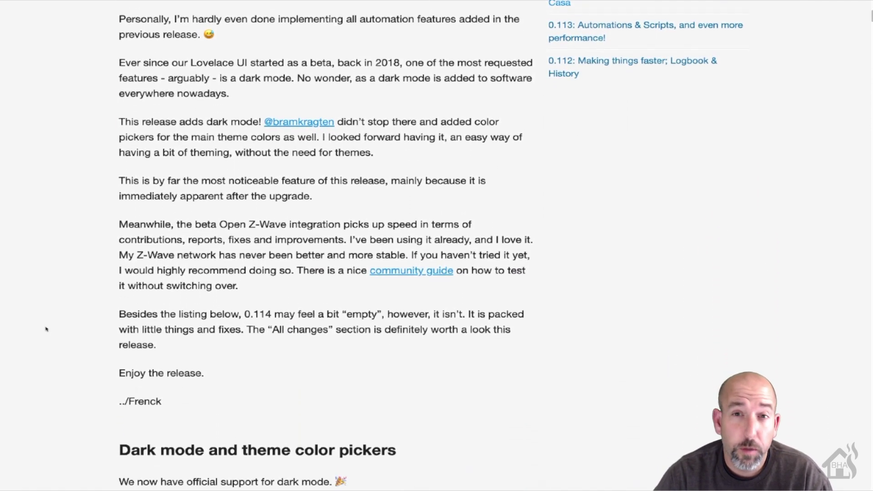
pyautogui.scroll(-6, 46, 329)
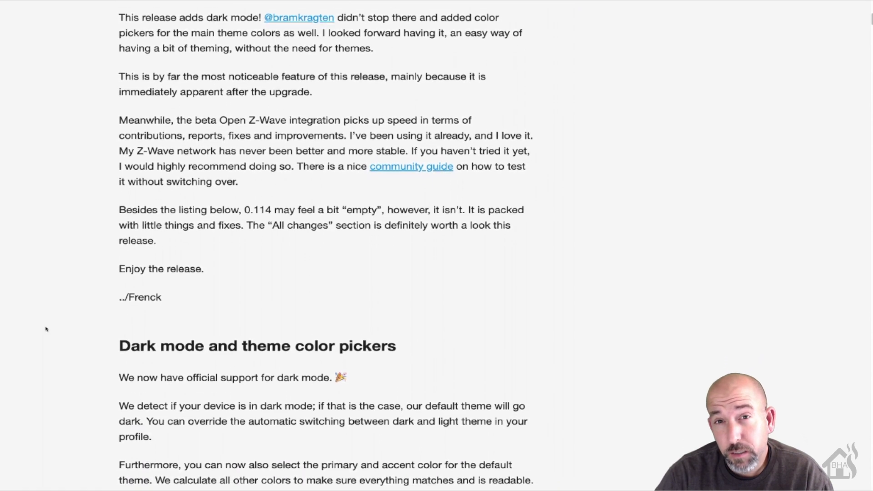
pyautogui.scroll(-7, 46, 329)
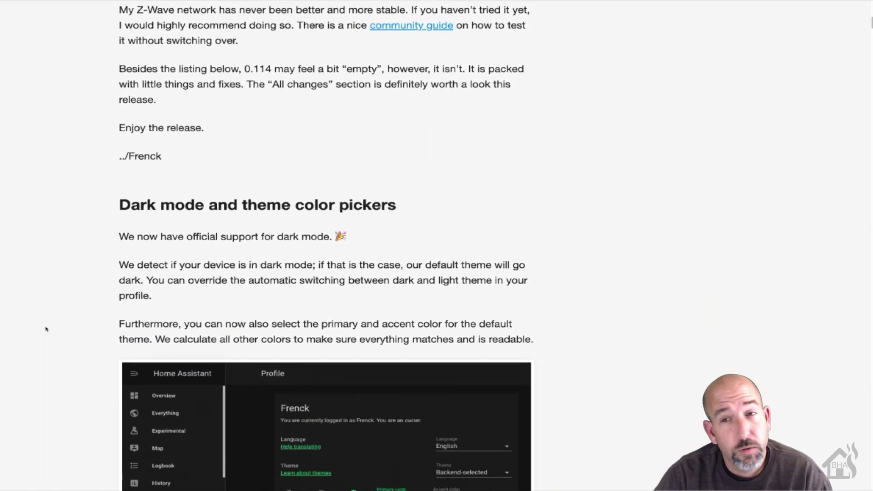
pyautogui.scroll(-7, 45, 329)
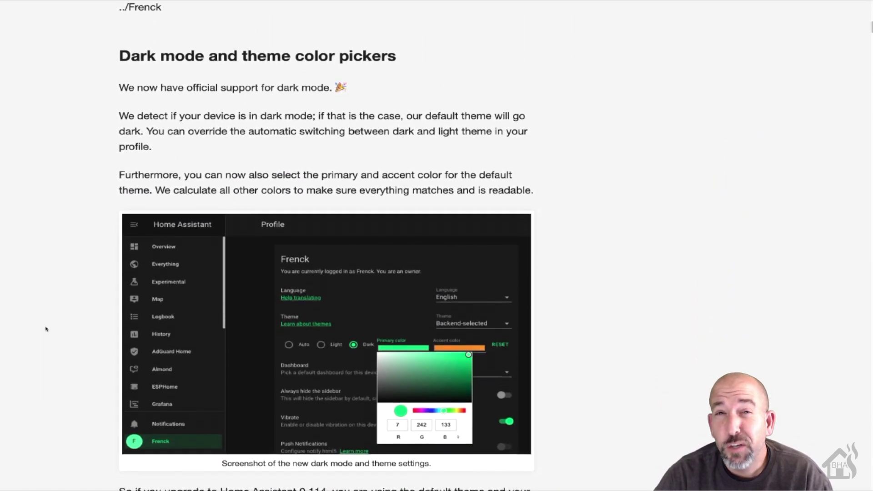
pyautogui.scroll(-2, 46, 328)
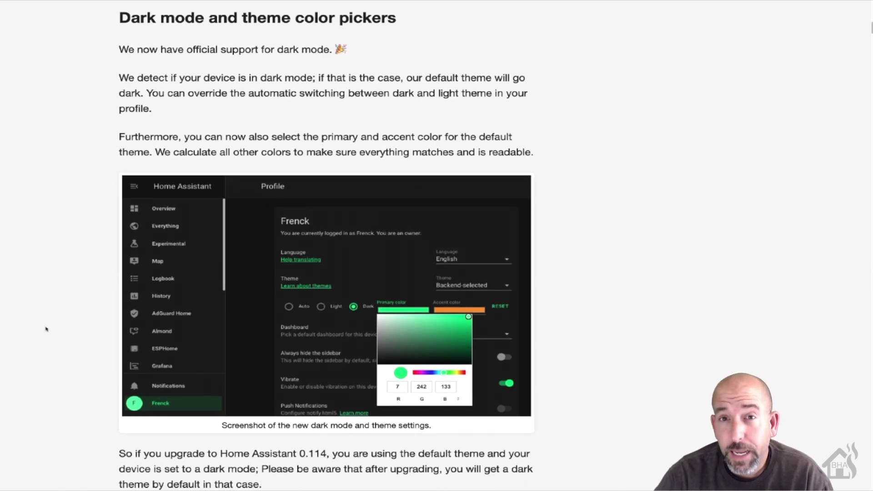
pyautogui.scroll(-1, 46, 329)
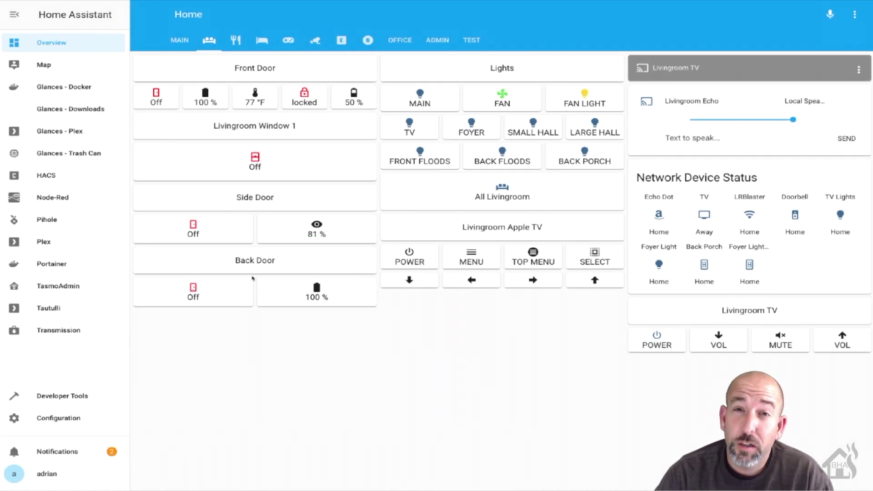
# Step: Check on the Configuration Info page that the version is 0.114.0, then open the user profile
pyautogui.click(58, 423)
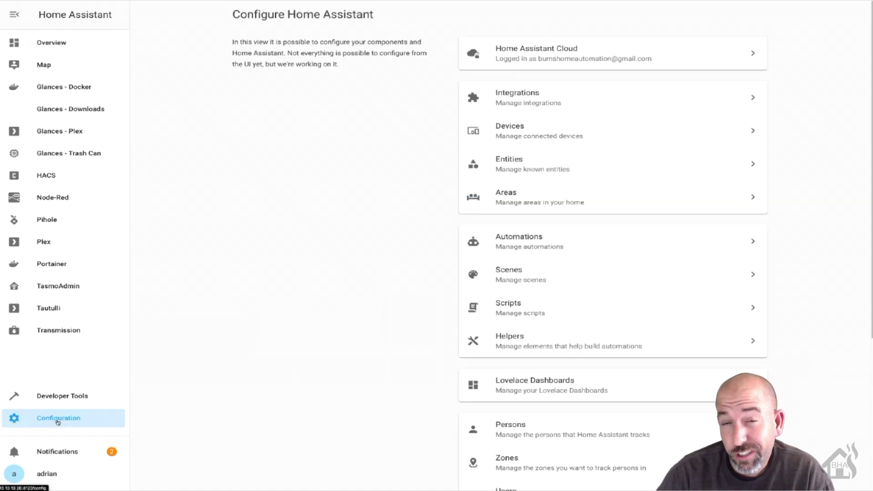
pyautogui.scroll(-2, 523, 298)
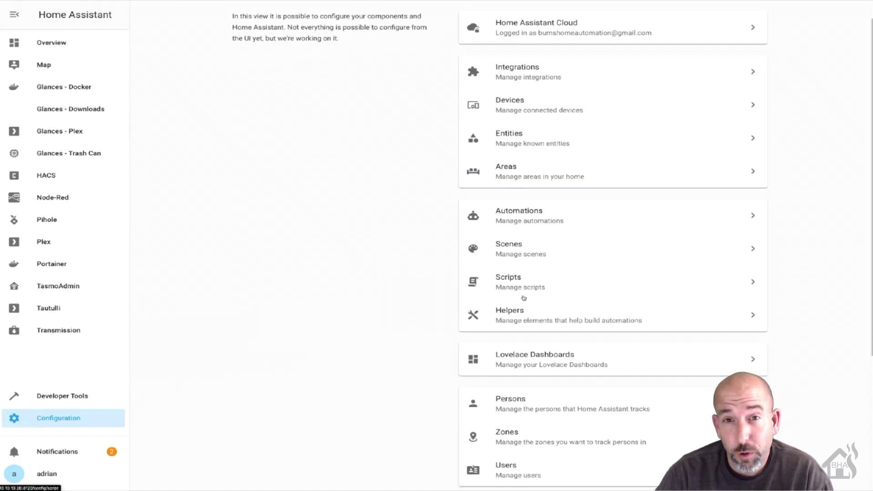
pyautogui.scroll(-5, 524, 298)
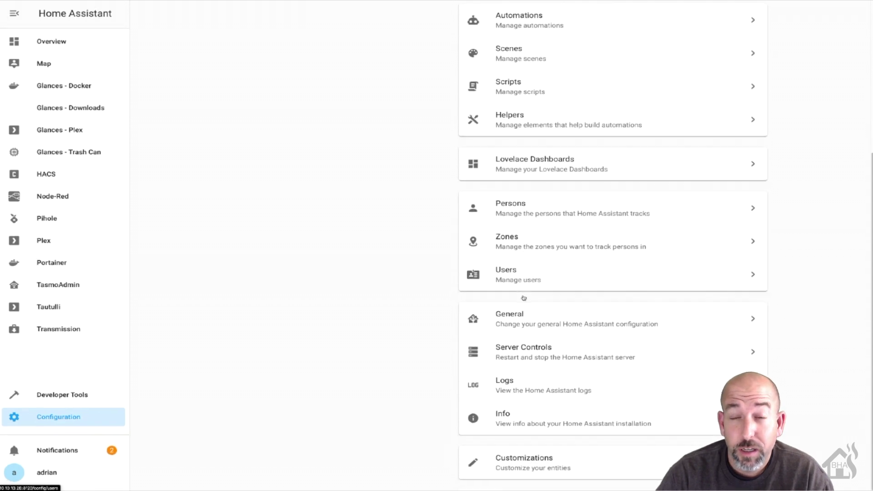
pyautogui.click(512, 415)
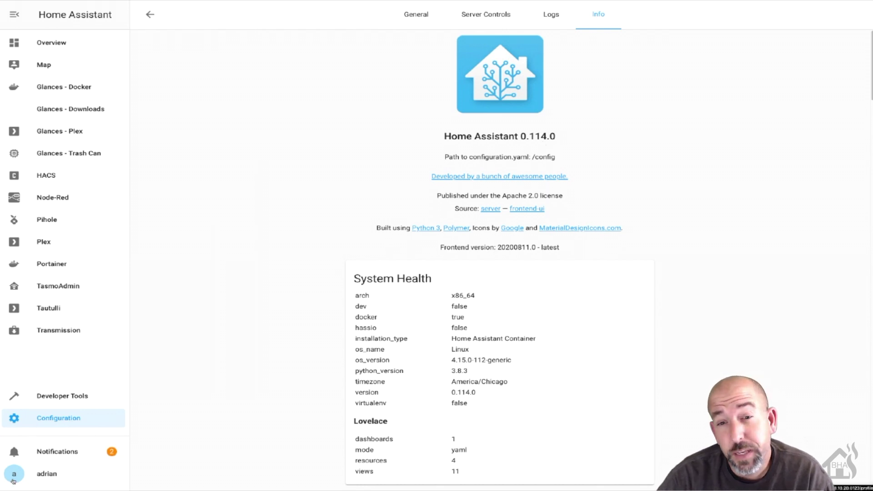
pyautogui.click(13, 481)
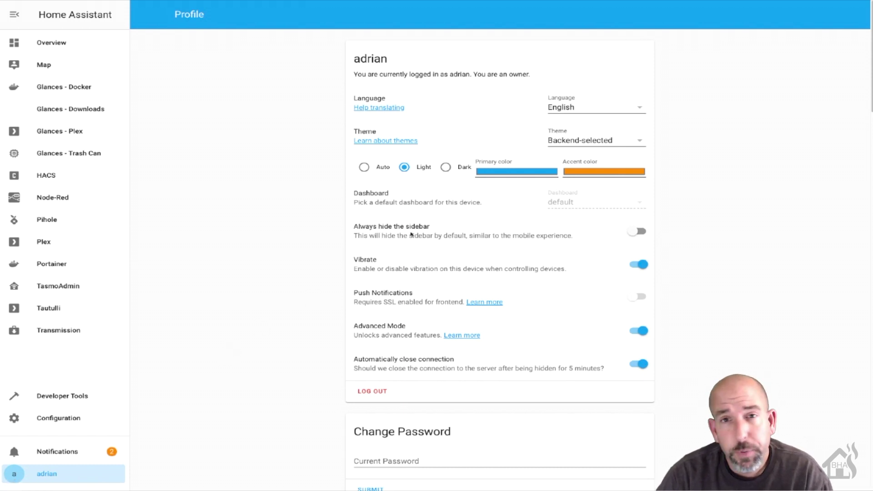
# Step: Set the theme mode to Auto and change the primary colour to magenta
pyautogui.click(363, 168)
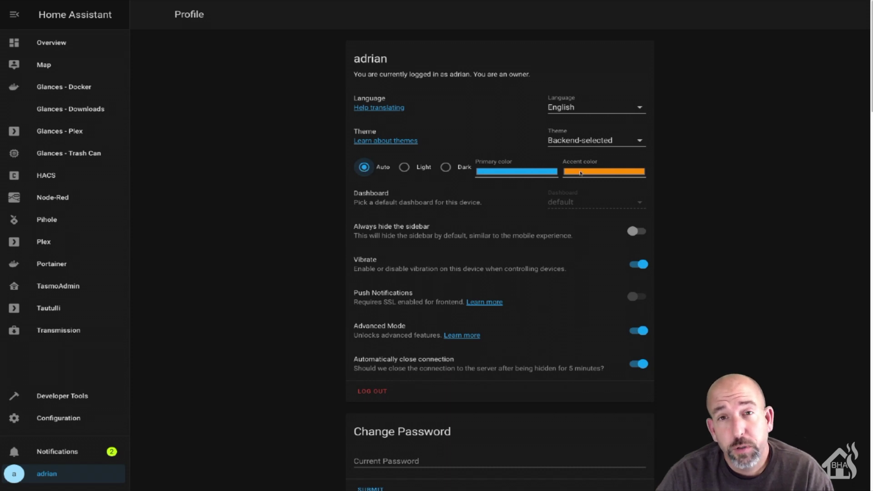
pyautogui.click(546, 173)
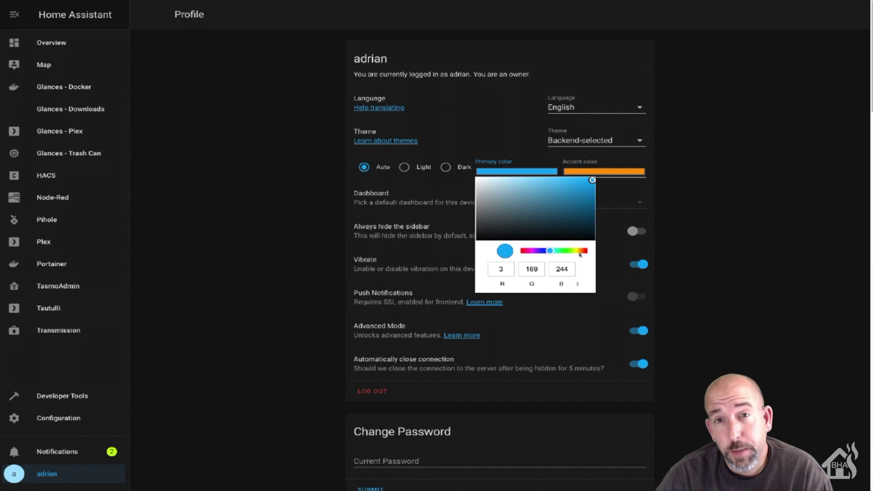
pyautogui.click(565, 250)
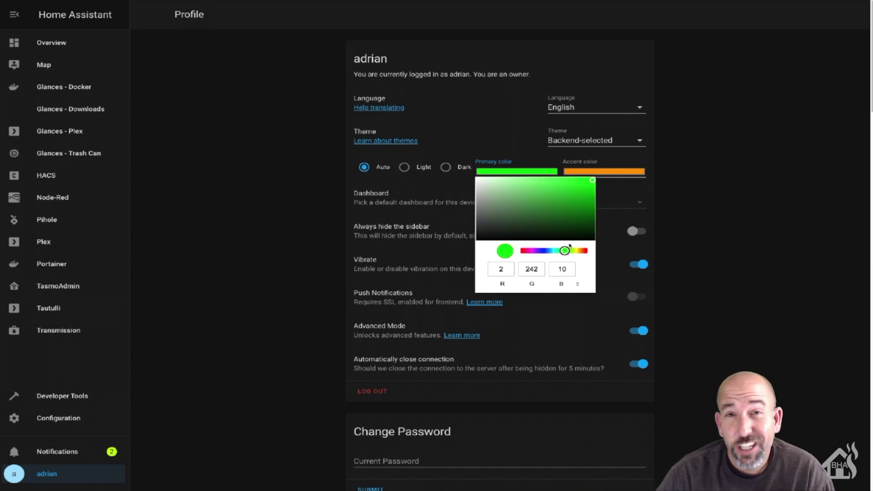
pyautogui.click(529, 251)
pyautogui.click(663, 203)
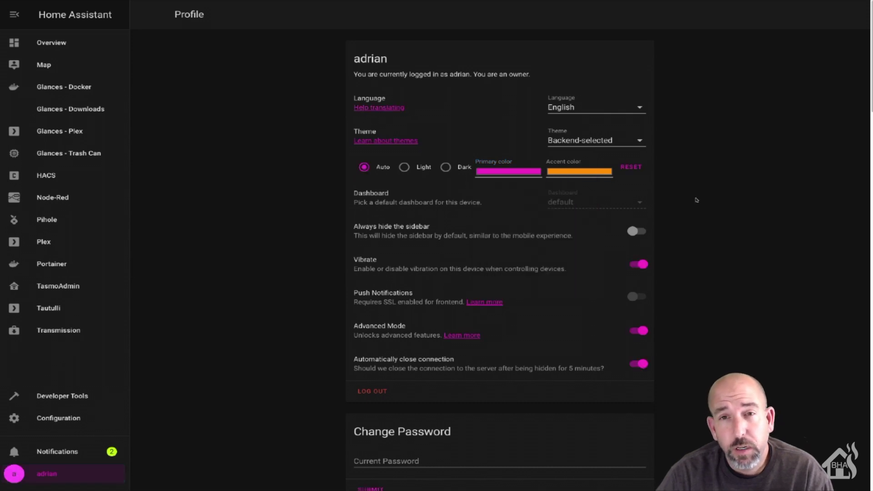
# Step: Set the accent colour to blue
pyautogui.click(581, 175)
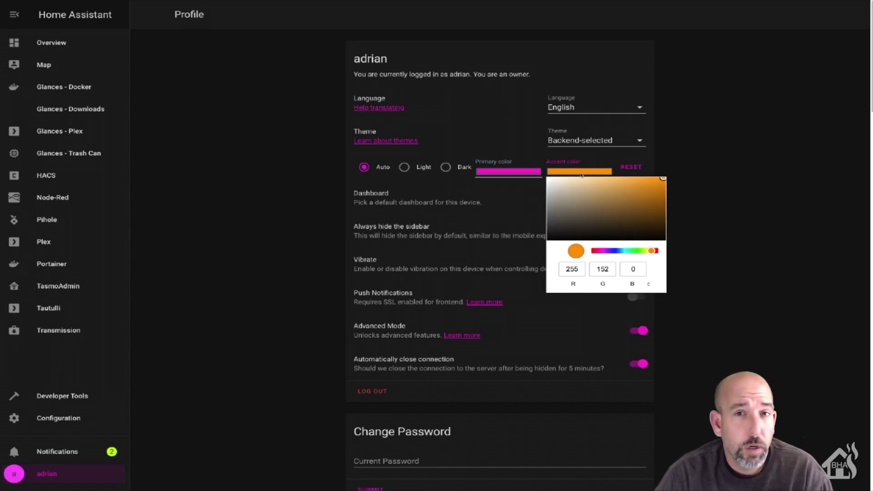
pyautogui.click(618, 252)
pyautogui.click(726, 239)
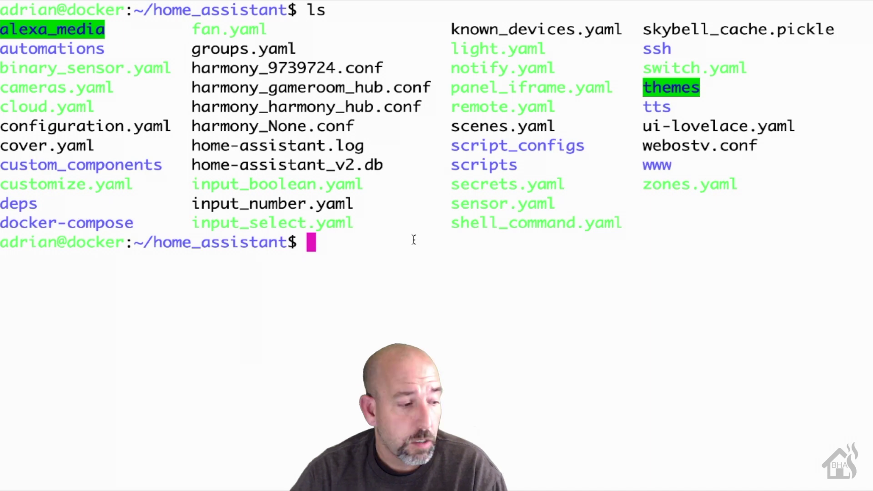
# Step: Drop the mkdir command and list the theme files inside the themes folder
pyautogui.write('mkdir themes')
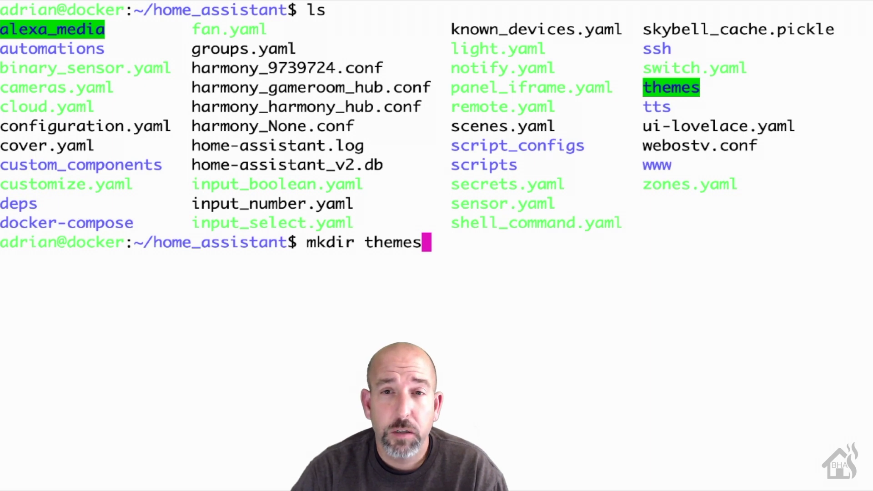
pyautogui.press('BackSpace')
pyautogui.press('BackSpace')
pyautogui.press('BackSpace')
pyautogui.press('BackSpace')
pyautogui.press('BackSpace')
pyautogui.press('BackSpace')
pyautogui.press('BackSpace')
pyautogui.press('BackSpace')
pyautogui.press('BackSpace')
pyautogui.press('BackSpace')
pyautogui.press('BackSpace')
pyautogui.press('BackSpace')
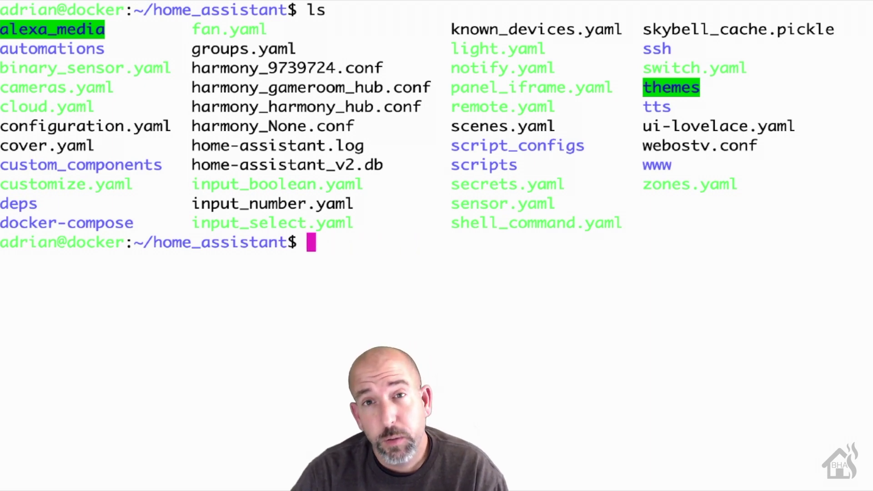
pyautogui.write('cd themes')
pyautogui.press('Return')
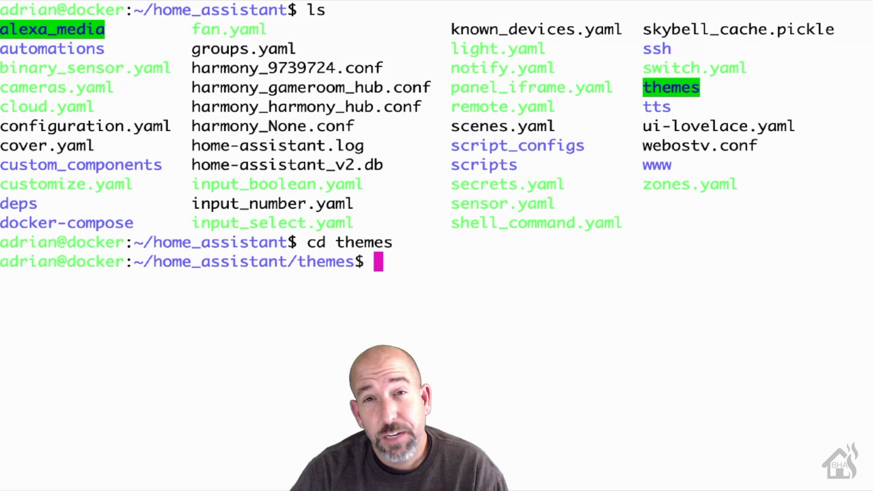
pyautogui.write('ls')
pyautogui.press('Return')
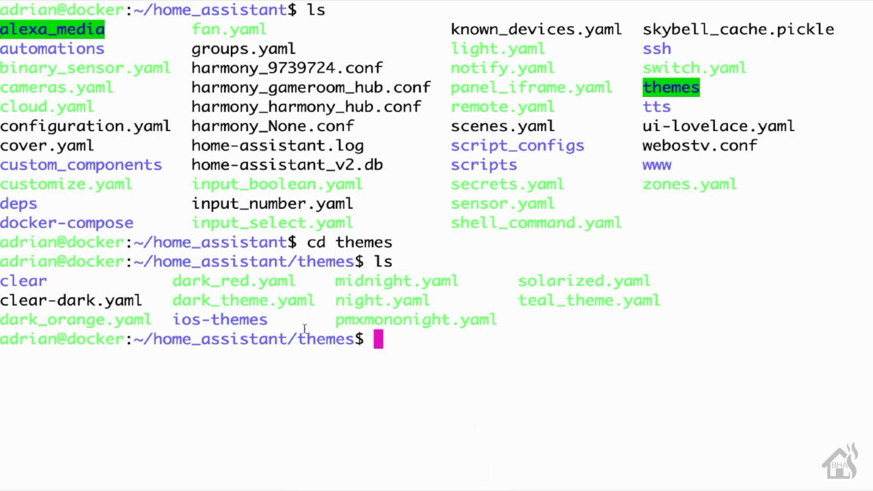
# Step: Return to the home_assistant folder and run sudo vi configuration.yaml
pyautogui.write('cd ..')
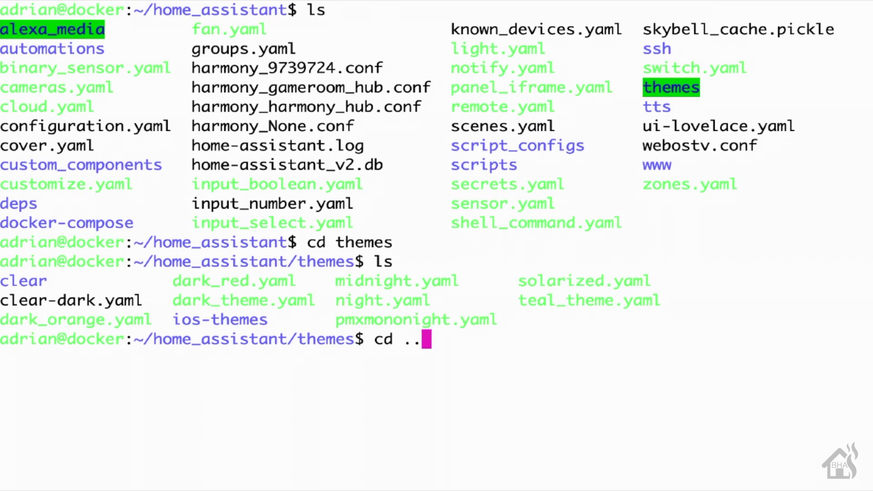
pyautogui.press('Return')
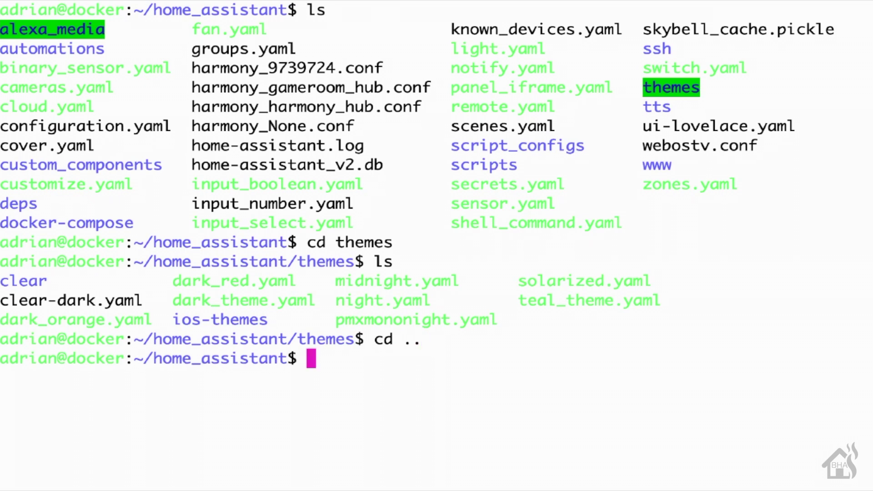
pyautogui.write('sudo vi conf')
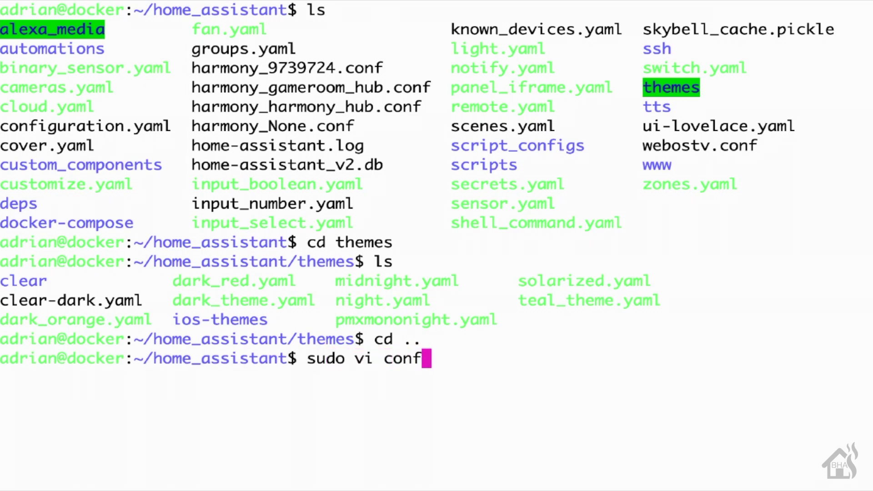
pyautogui.press('Tab')
pyautogui.press('Return')
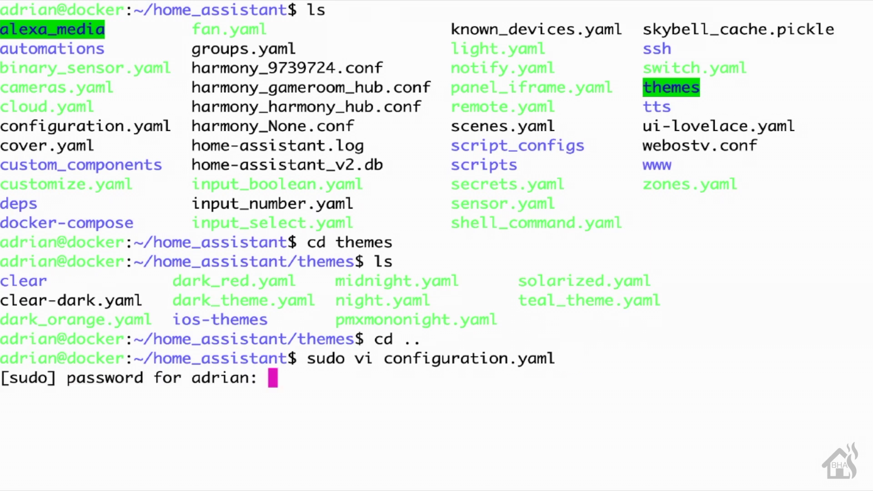
# Step: Open configuration.yaml with the account password and highlight the frontend themes !include_dir_merge_named lines
pyautogui.press('Return')
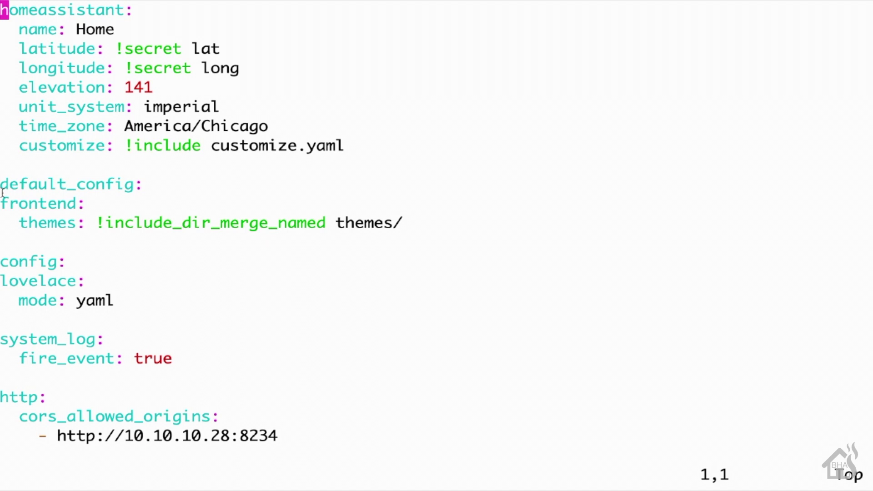
pyautogui.moveTo(2, 199); pyautogui.dragTo(401, 224)
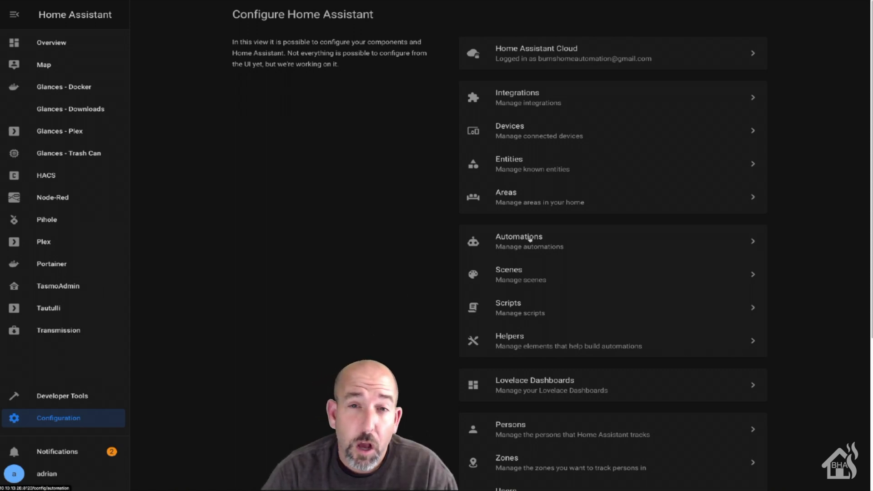
# Step: Restart Home Assistant from Server Controls, confirming the Are you sure? prompt
pyautogui.scroll(-3, 532, 341)
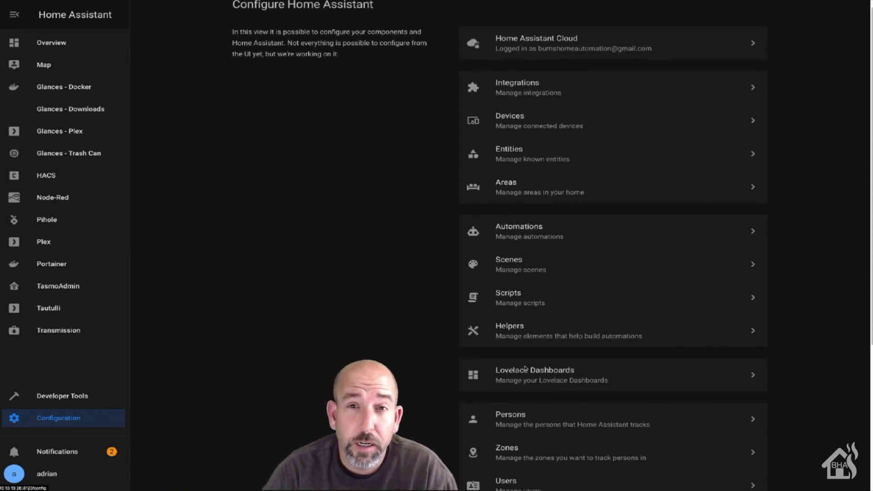
pyautogui.scroll(-1, 524, 382)
pyautogui.click(521, 409)
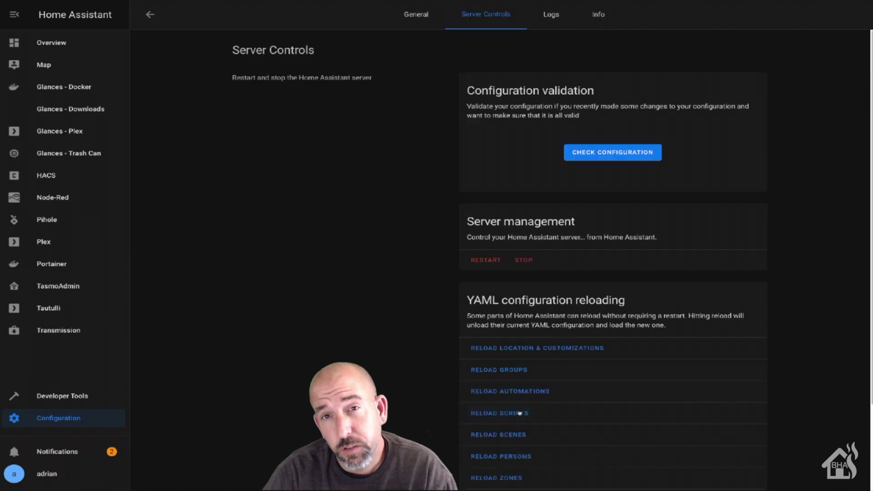
pyautogui.click(485, 260)
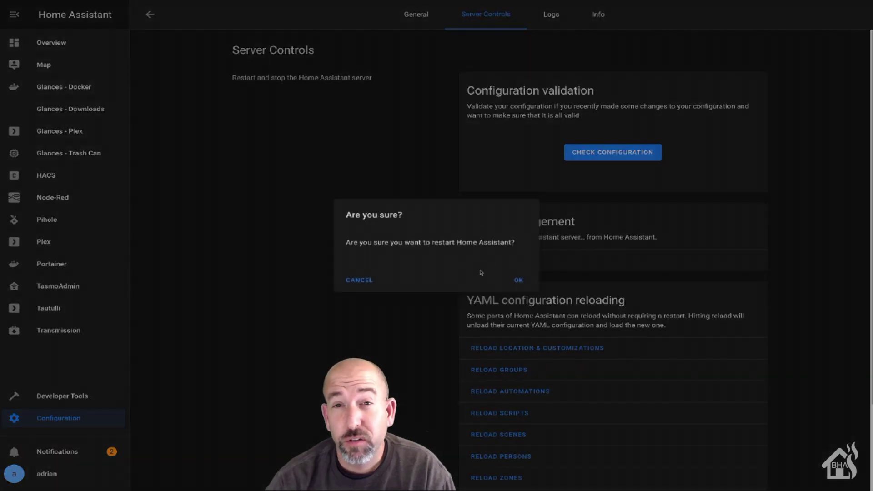
pyautogui.click(515, 281)
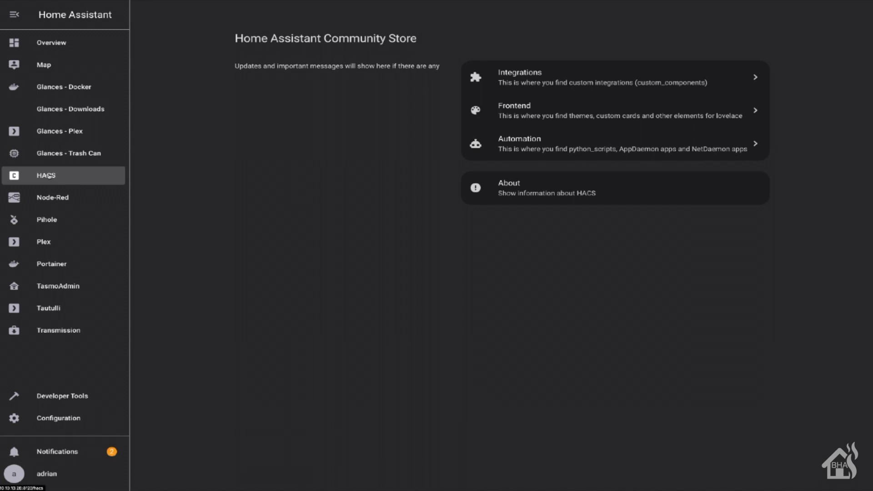
# Step: Filter HACS Frontend to themes and install Synthwave Hass version 0.3.3.1
pyautogui.moveTo(284, 3)
pyautogui.click(533, 114)
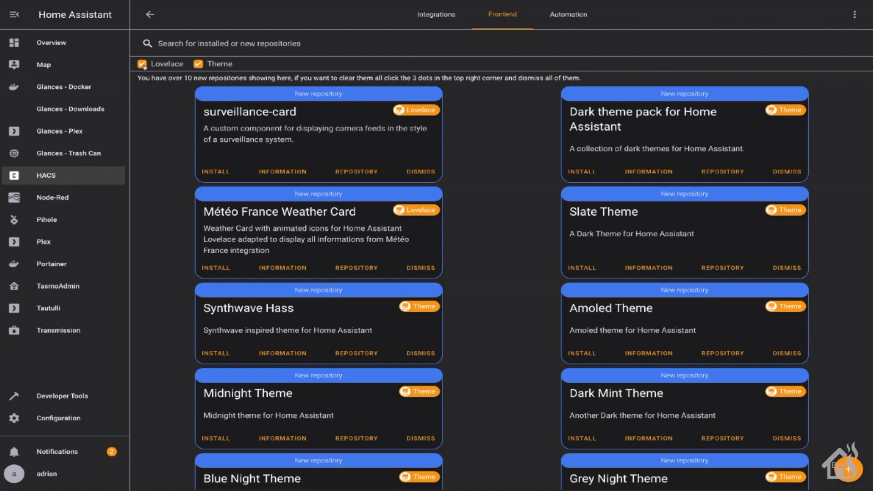
pyautogui.click(142, 64)
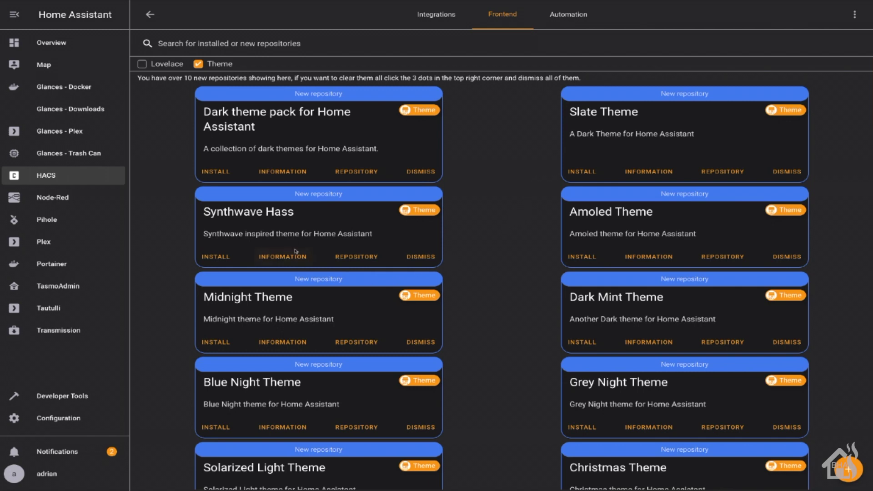
pyautogui.click(252, 213)
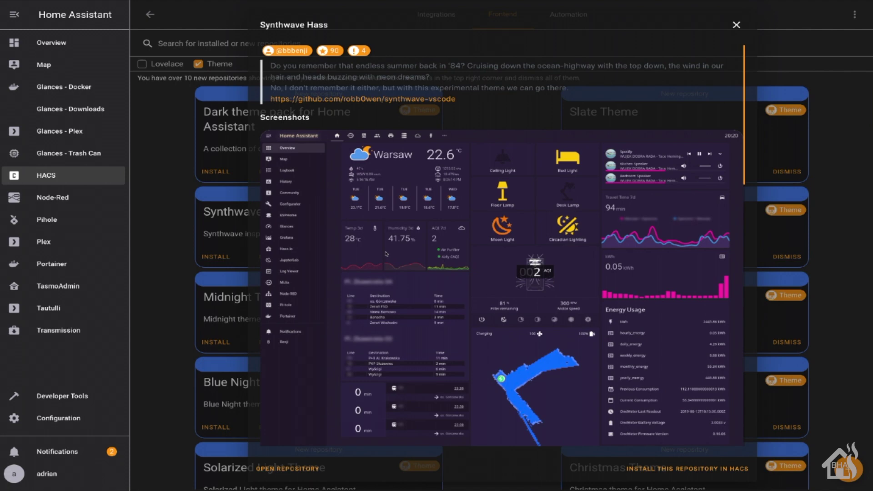
pyautogui.click(641, 469)
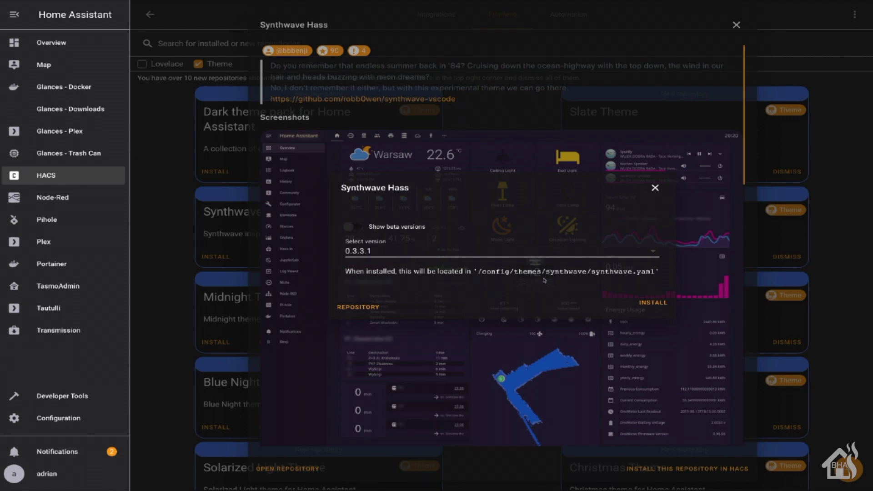
pyautogui.click(652, 305)
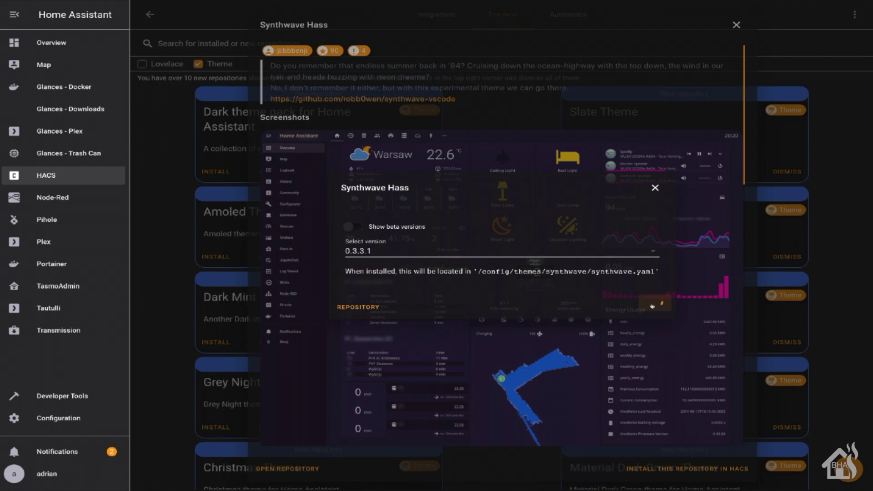
# Step: Install Sundown Theme version 1.0.6 from HACS Frontend
pyautogui.scroll(-11, 482, 261)
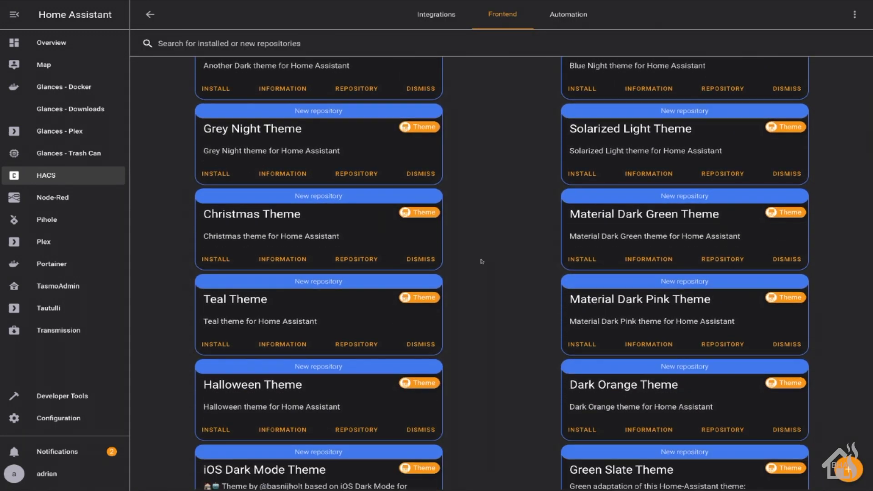
pyautogui.scroll(-7, 481, 262)
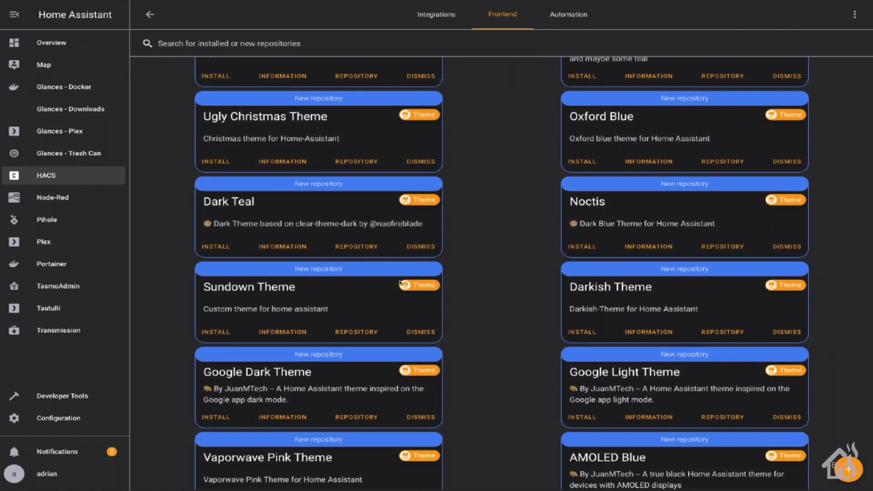
pyautogui.click(285, 287)
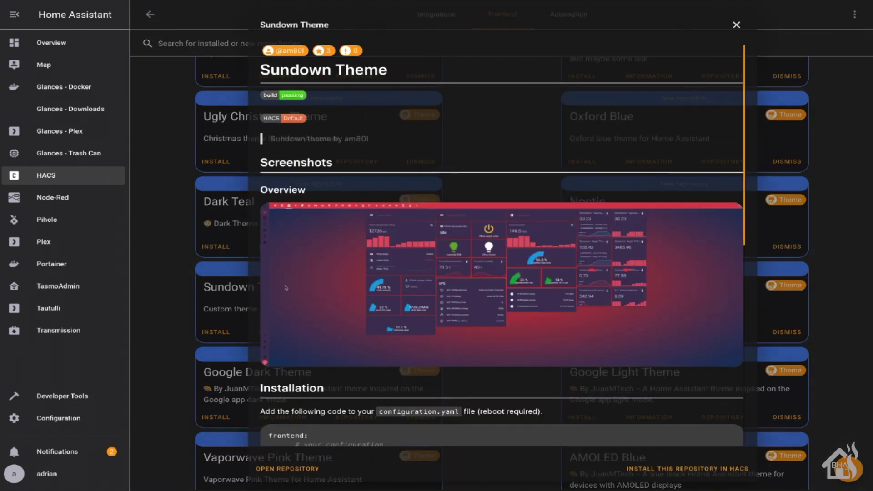
pyautogui.click(670, 467)
pyautogui.click(641, 305)
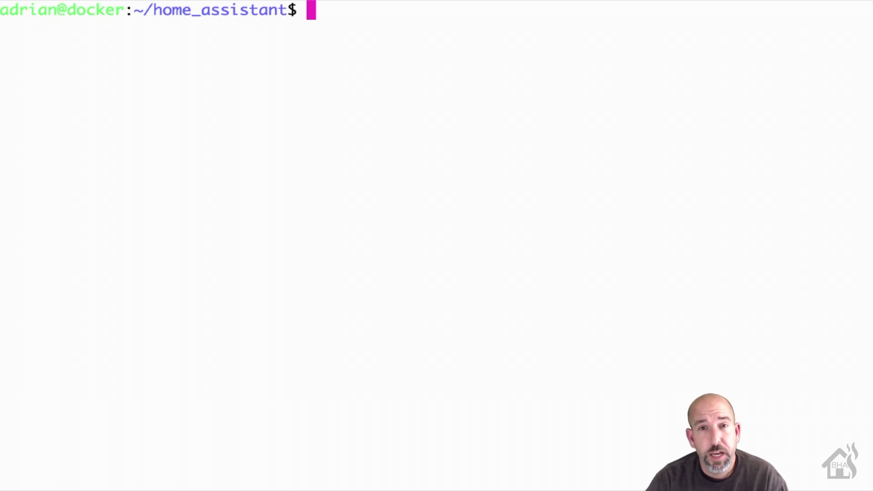
# Step: Open input_select.yaml in vi and add a 'sundown' option below clear-dark
pyautogui.write('sudo ')
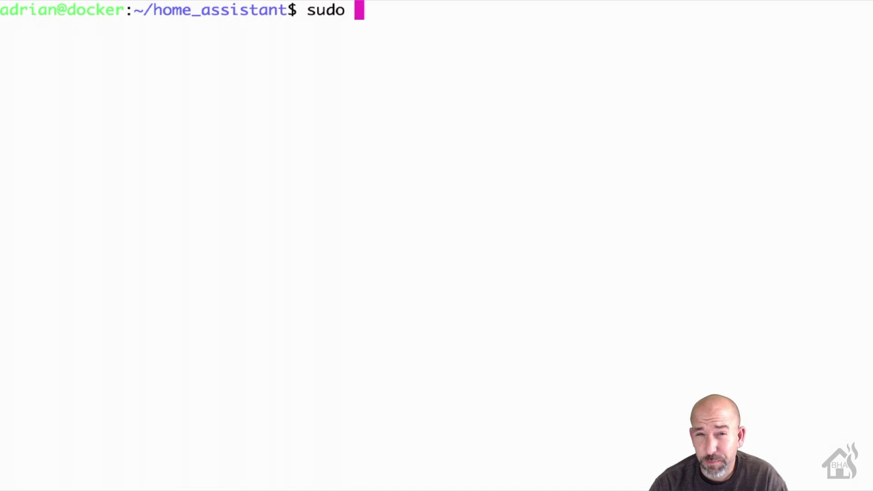
pyautogui.write('vi input_se')
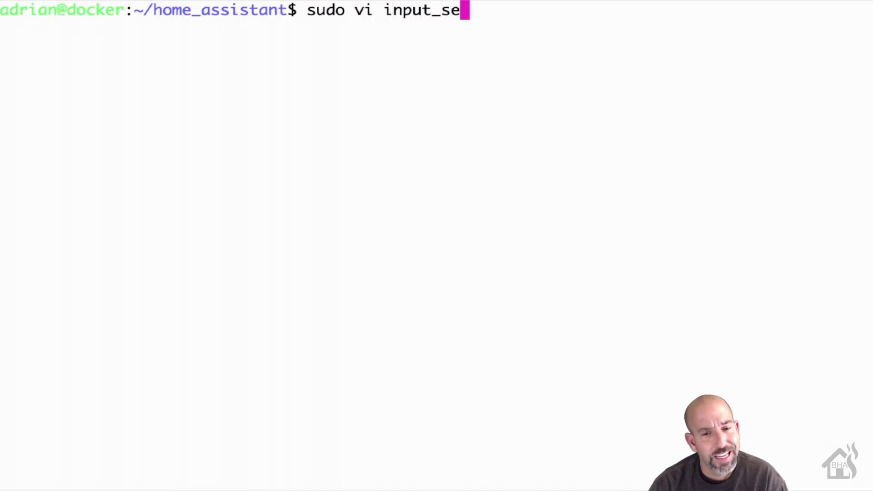
pyautogui.press('Tab')
pyautogui.press('Return')
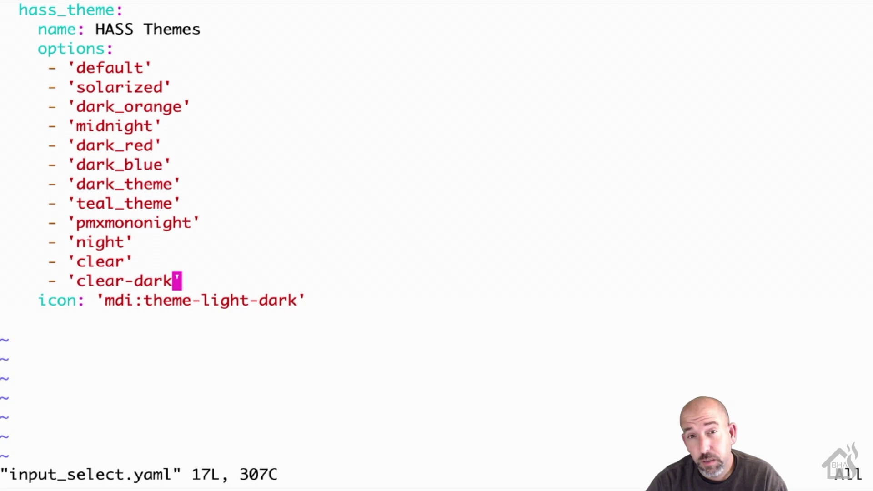
pyautogui.press('A')
pyautogui.press('Return')
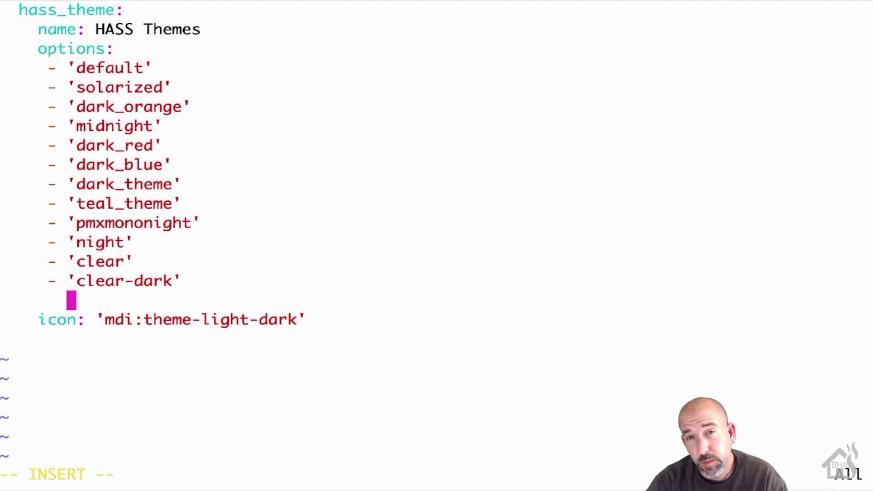
pyautogui.press('BackSpace')
pyautogui.press('BackSpace')
pyautogui.write('- ')
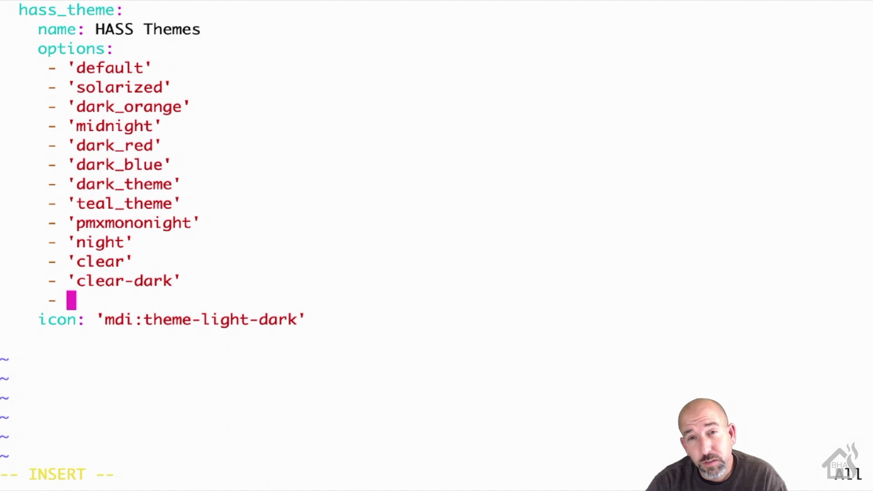
pyautogui.write("'su")
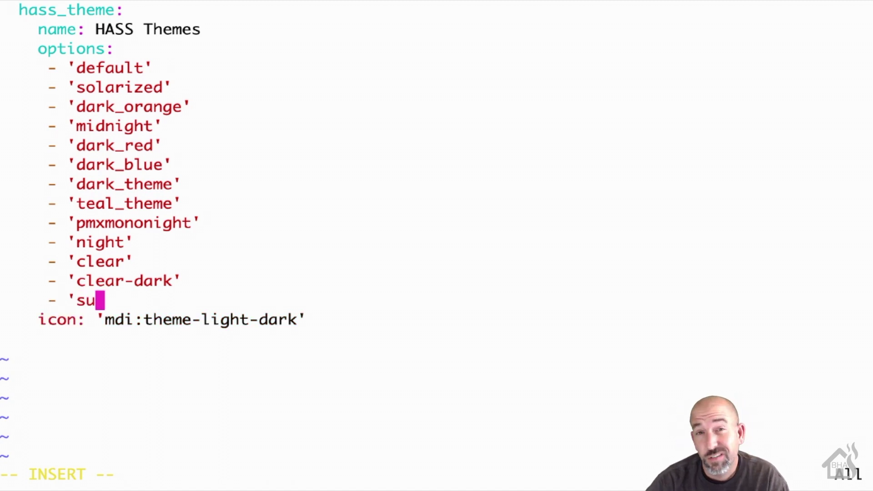
pyautogui.write("ndown'")
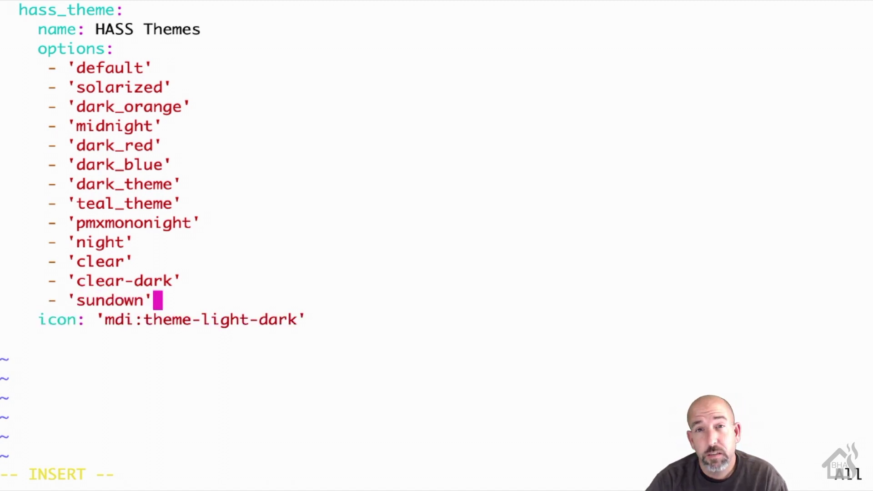
# Step: Add a 'synthwave' option below 'sundown' and save the file with :wq!
pyautogui.press('Return')
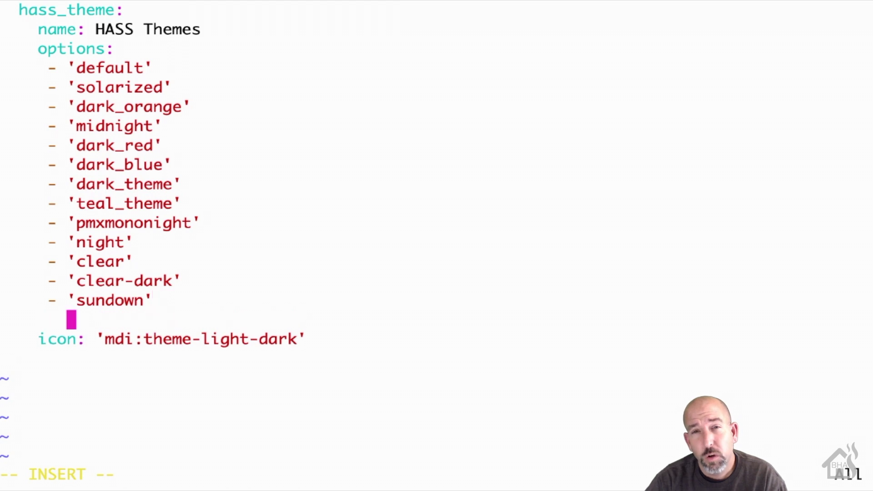
pyautogui.press('BackSpace')
pyautogui.press('BackSpace')
pyautogui.write('=')
pyautogui.press('BackSpace')
pyautogui.write('-')
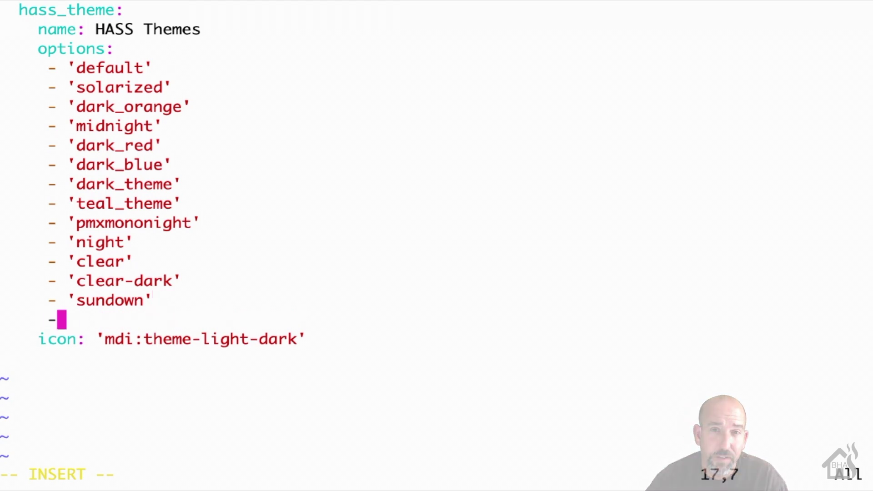
pyautogui.write(" 's")
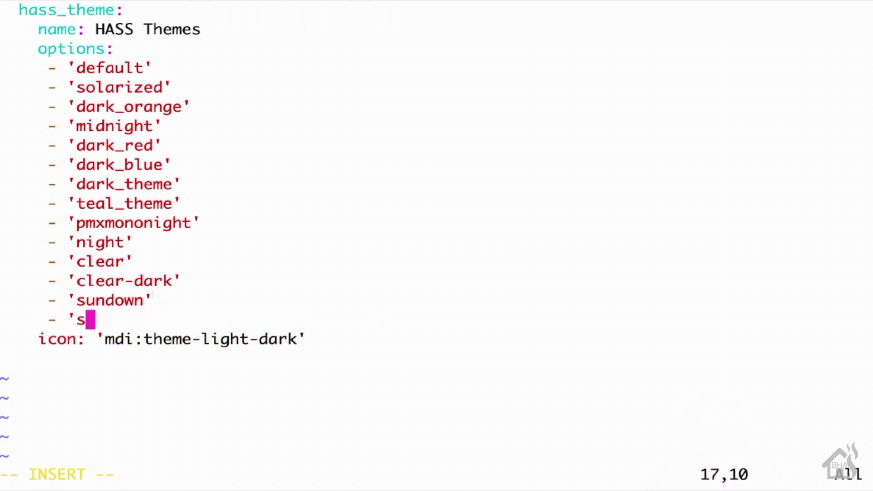
pyautogui.write("ynthwave'")
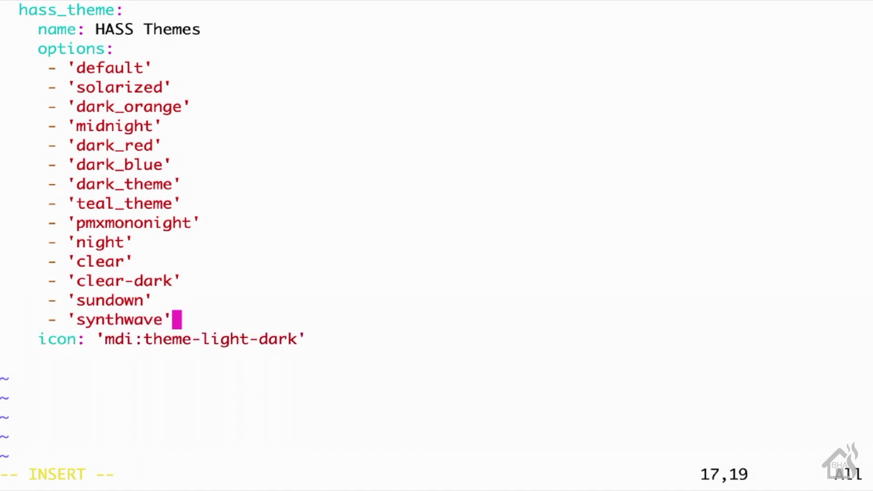
pyautogui.press('Escape')
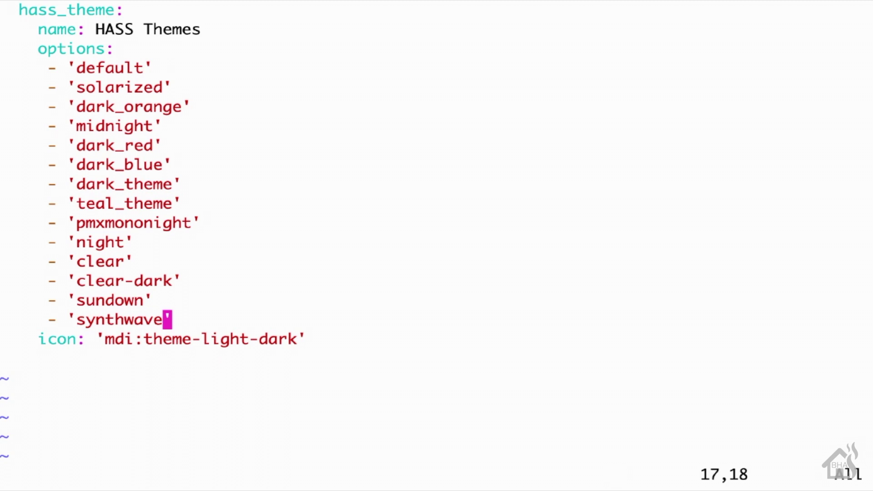
pyautogui.press(':')
pyautogui.write('wq!')
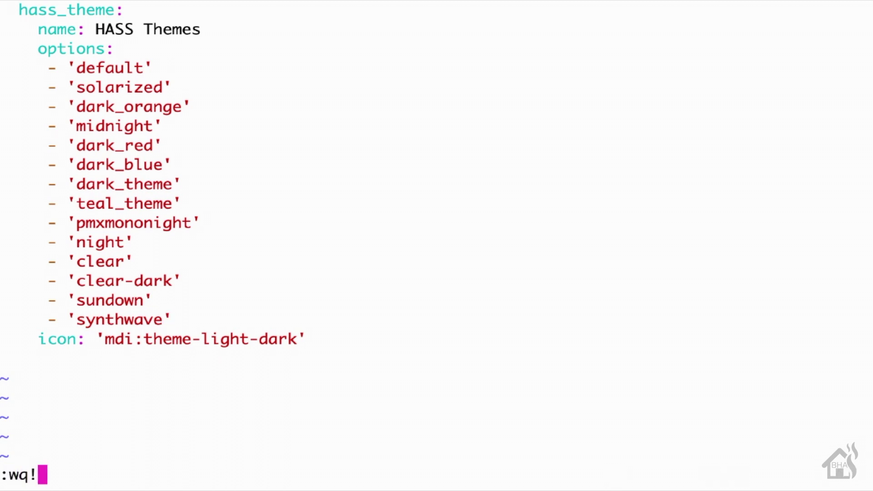
pyautogui.press('Return')
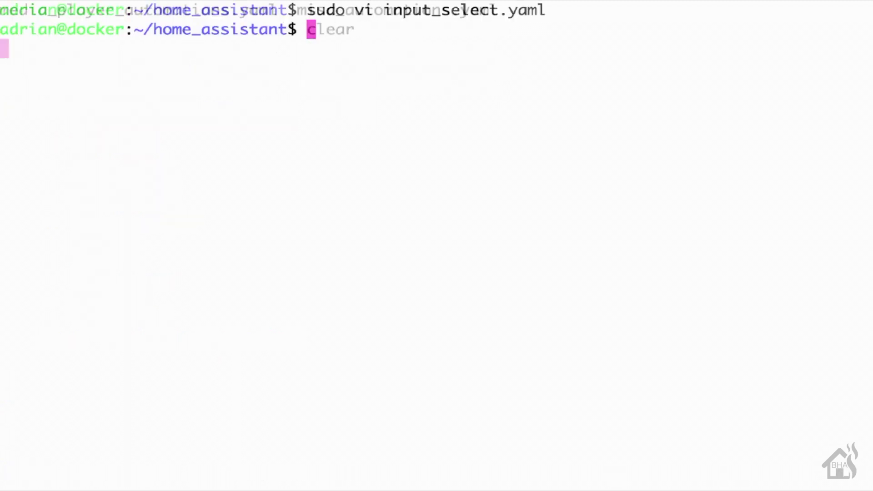
# Step: Open automations/misc_automations.yaml in vi, review the hass_theme automation, and enter :wq!
pyautogui.write('sudo vi aut')
pyautogui.press('Tab')
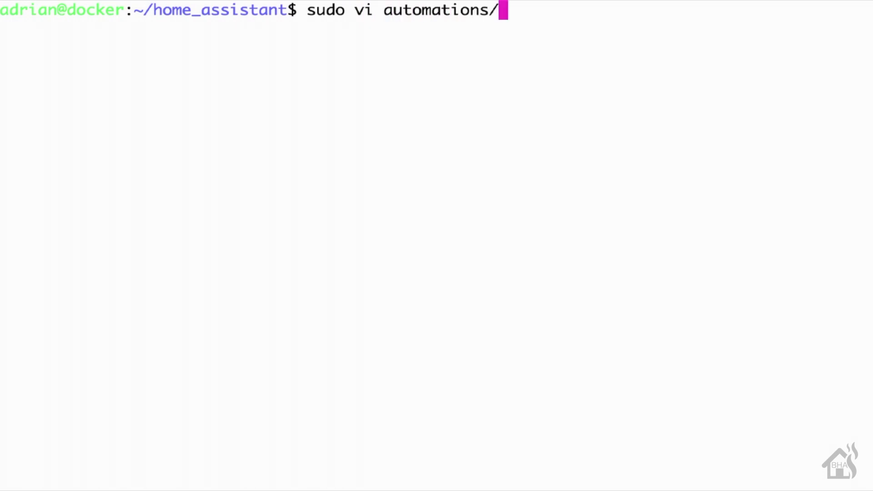
pyautogui.write('mis')
pyautogui.press('Tab')
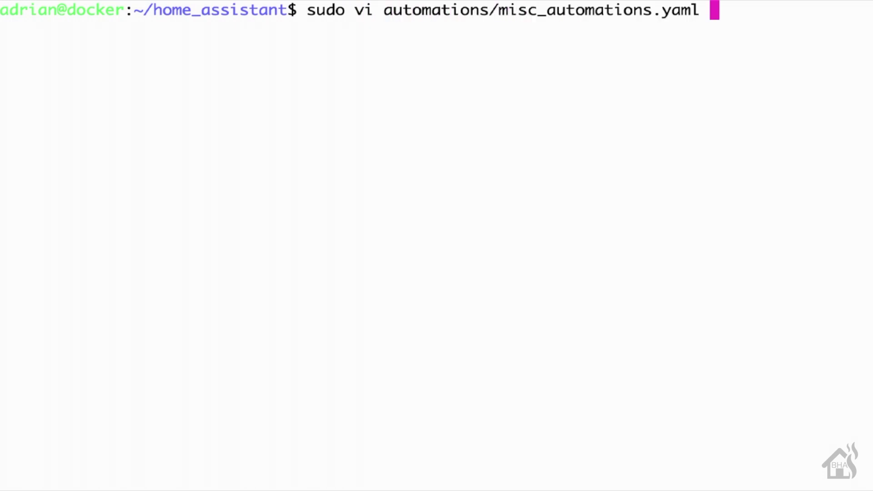
pyautogui.press('Return')
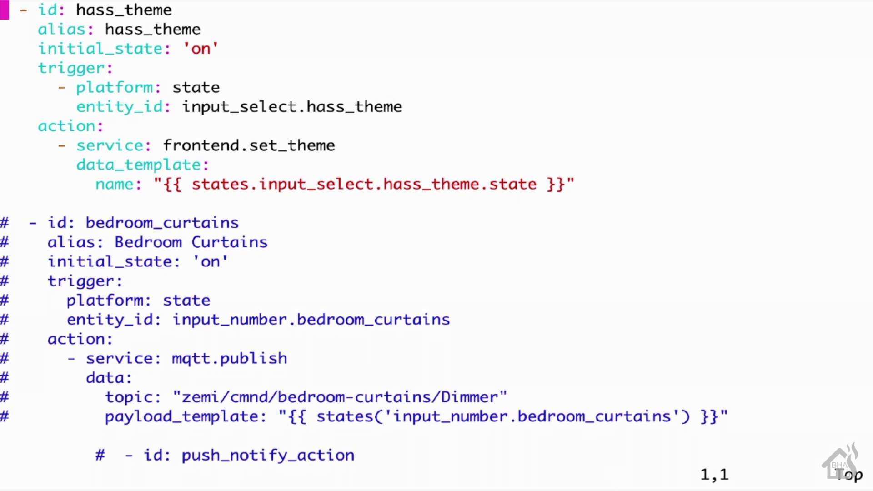
pyautogui.press(':')
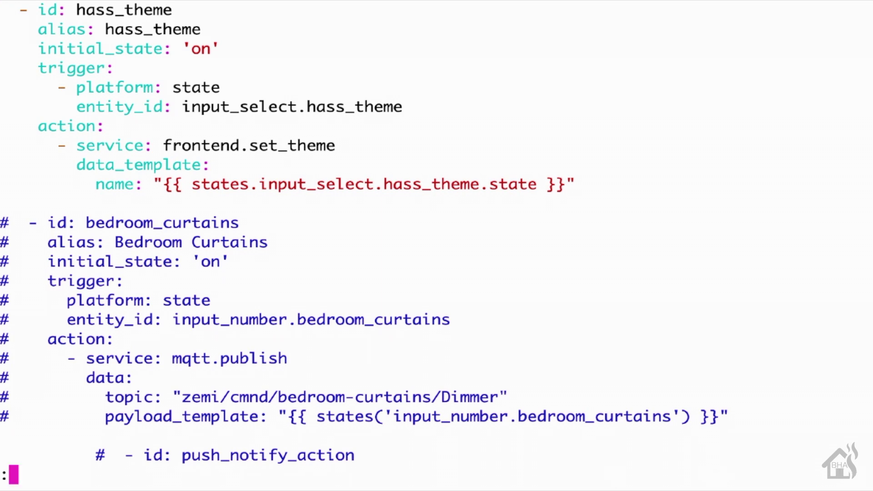
pyautogui.write('wq!')
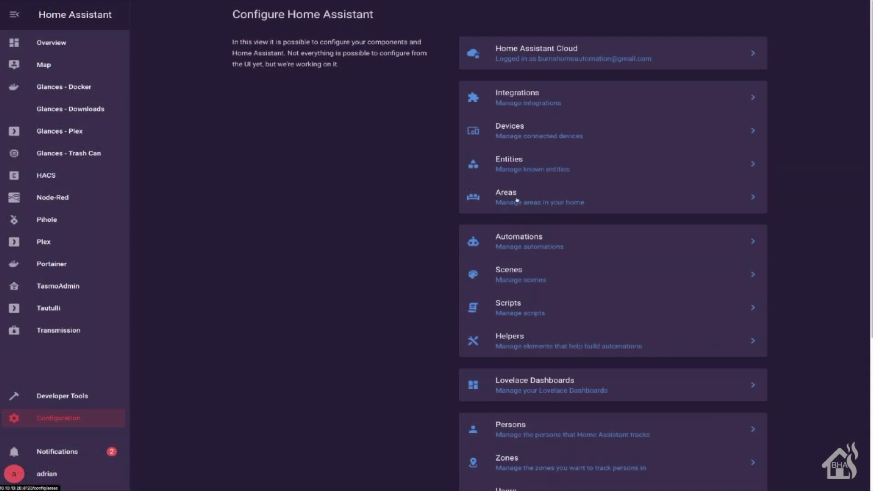
# Step: Run Check Configuration in Server Controls, then reload the automations
pyautogui.scroll(-3, 547, 283)
pyautogui.scroll(-2, 547, 282)
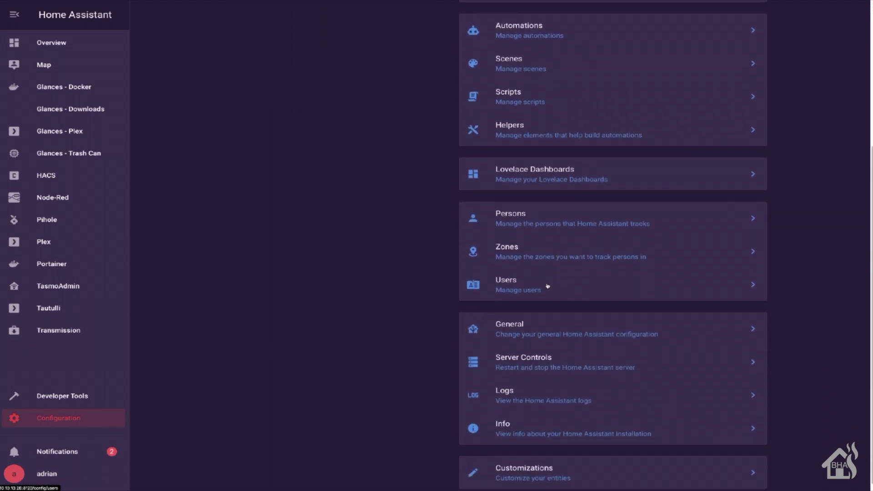
pyautogui.click(546, 362)
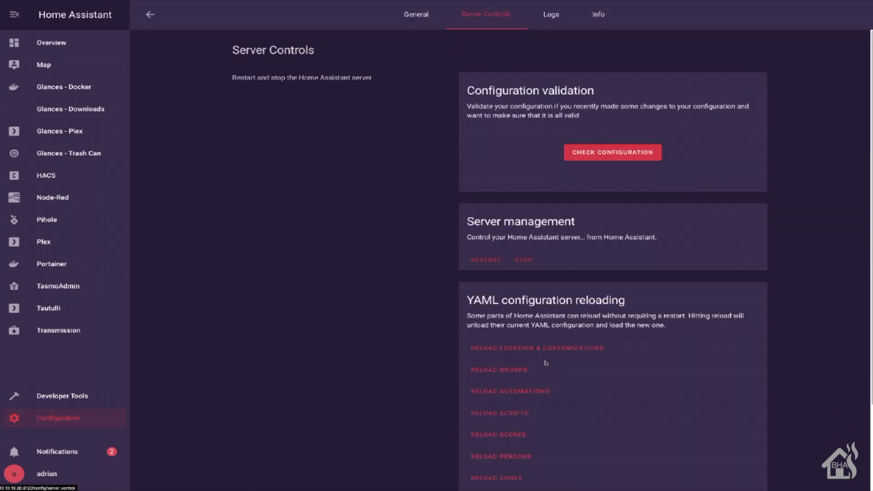
pyautogui.click(604, 151)
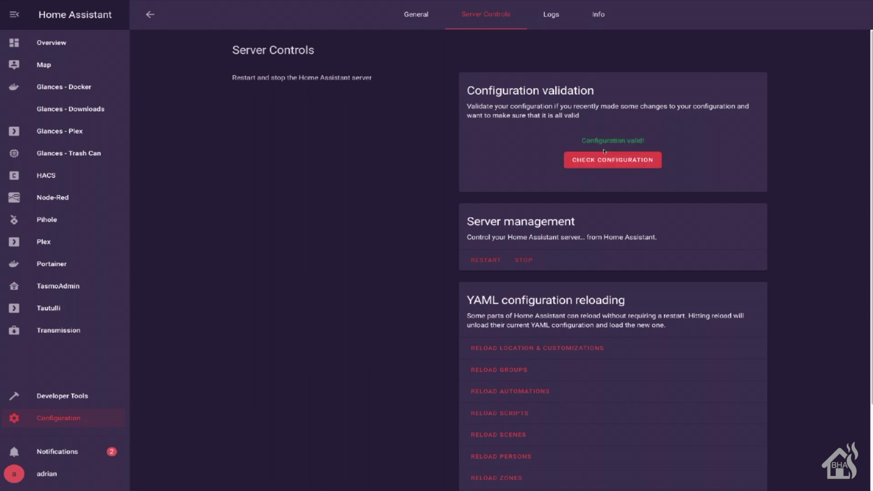
pyautogui.scroll(-3, 525, 169)
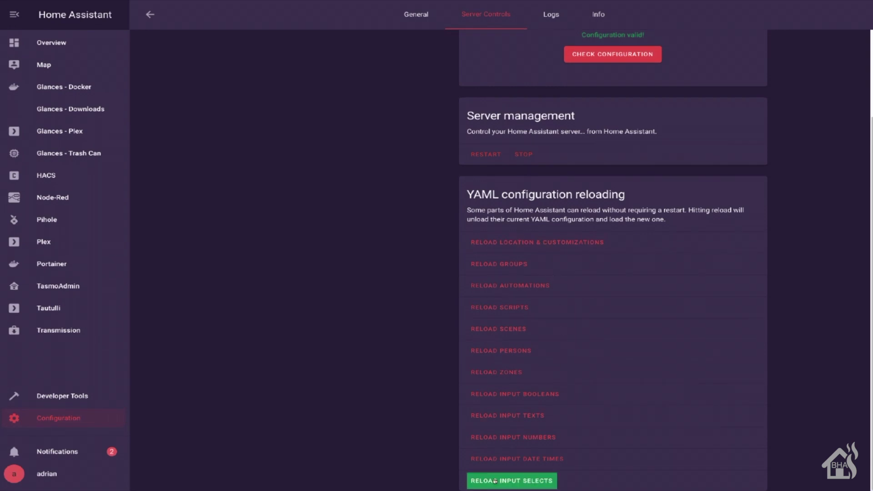
pyautogui.click(515, 284)
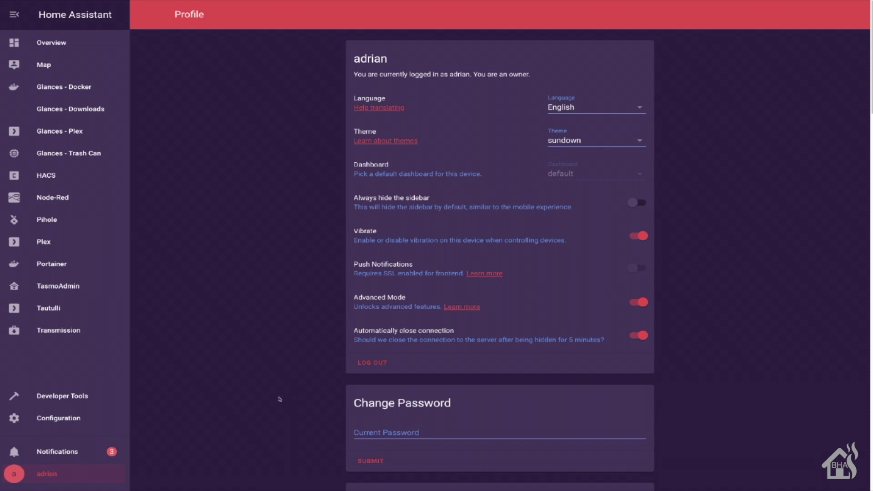
# Step: Change the profile Theme dropdown to Backend-selected
pyautogui.click(631, 147)
pyautogui.scroll(5, 585, 182)
pyautogui.scroll(10, 585, 182)
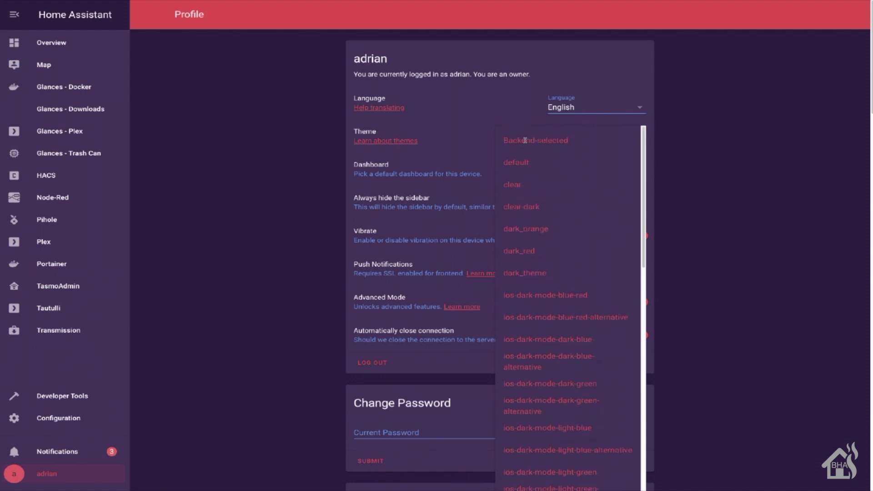
pyautogui.click(525, 141)
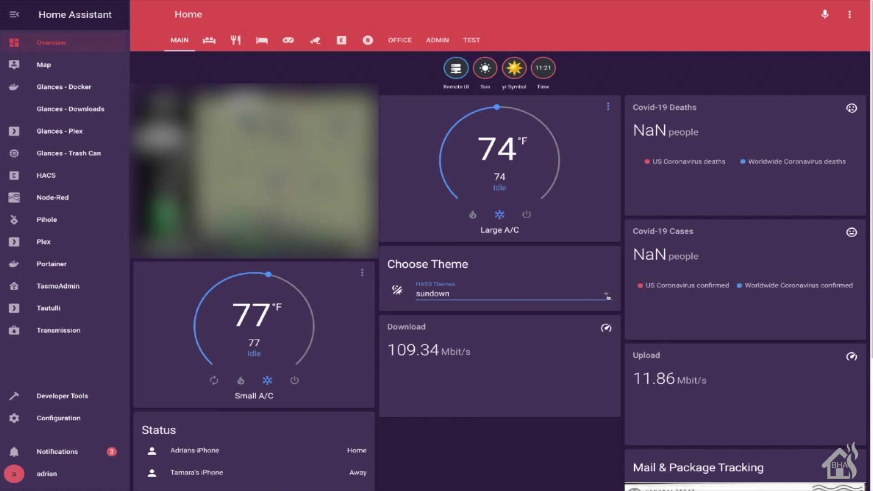
# Step: Choose solarized, then dark_theme, then clear from the HASS Themes dropdown, leaving clear active
pyautogui.click(607, 295)
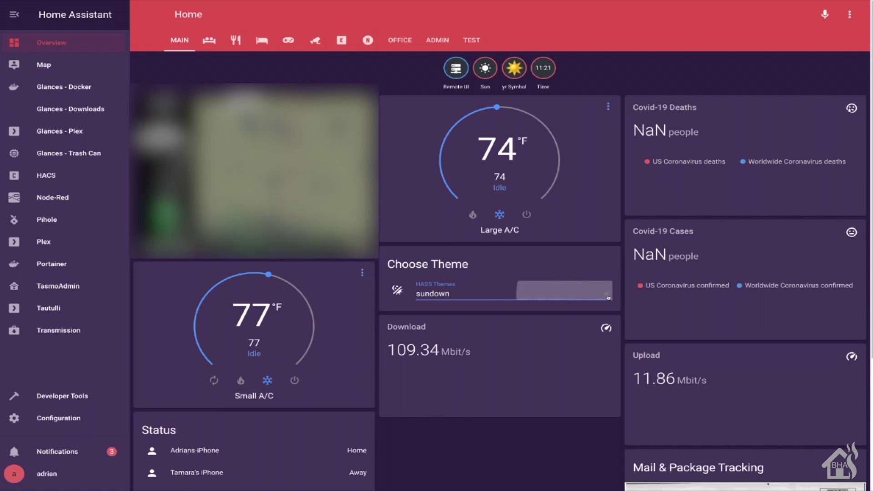
pyautogui.scroll(3, 573, 335)
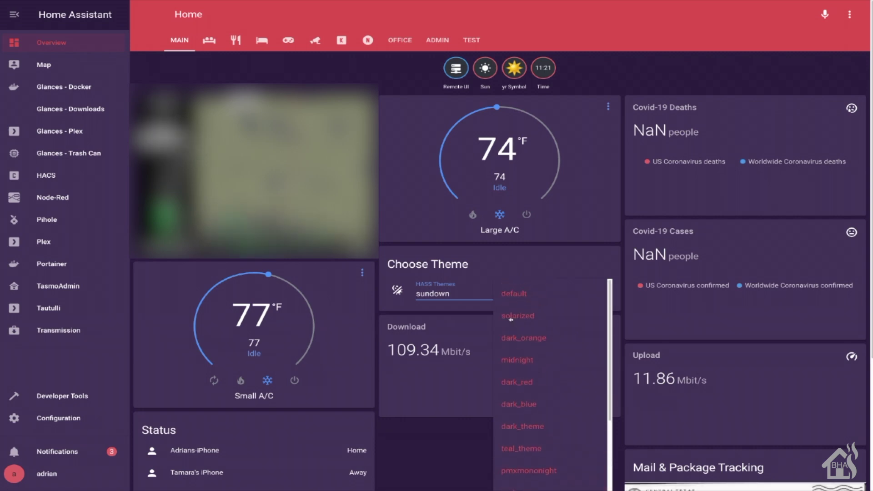
pyautogui.click(510, 319)
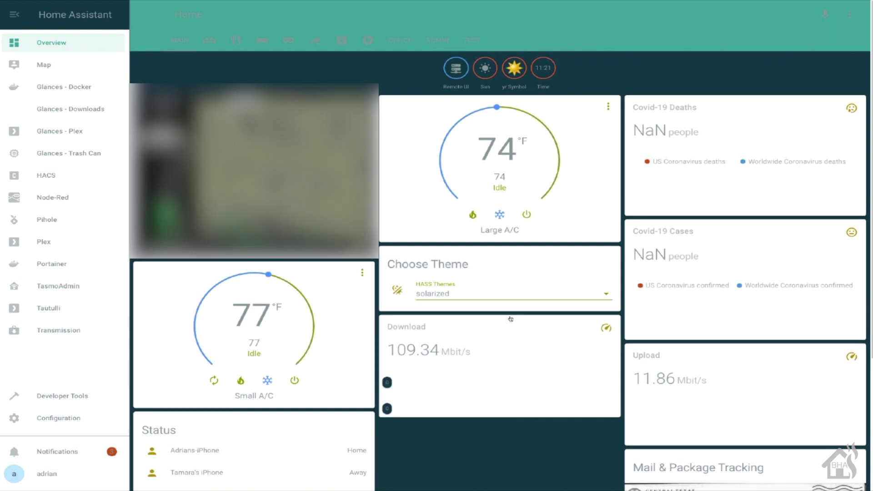
pyautogui.click(599, 296)
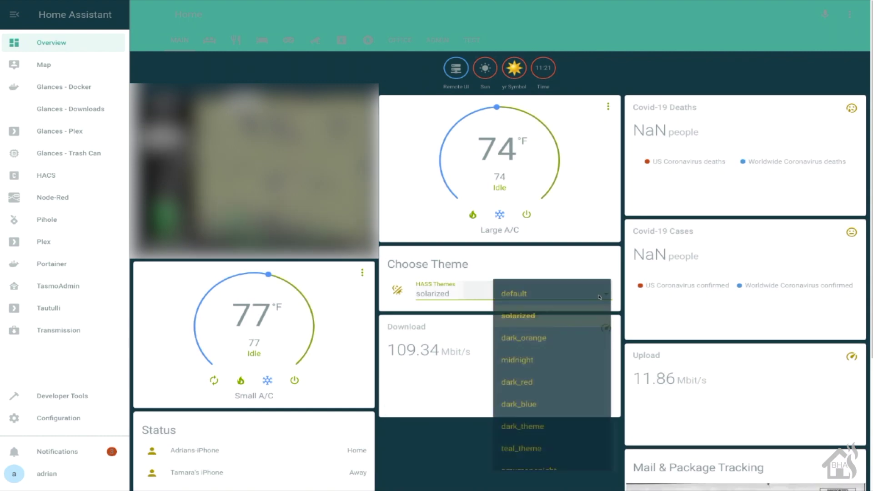
pyautogui.scroll(-3, 532, 354)
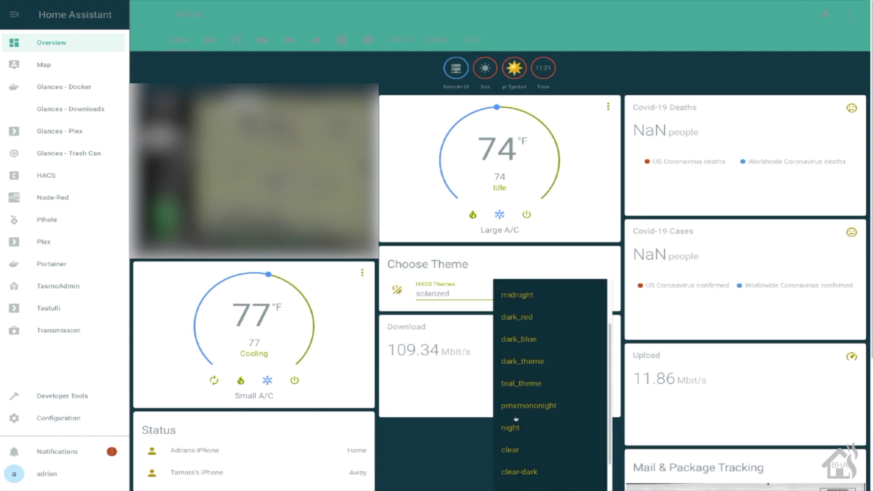
pyautogui.click(514, 364)
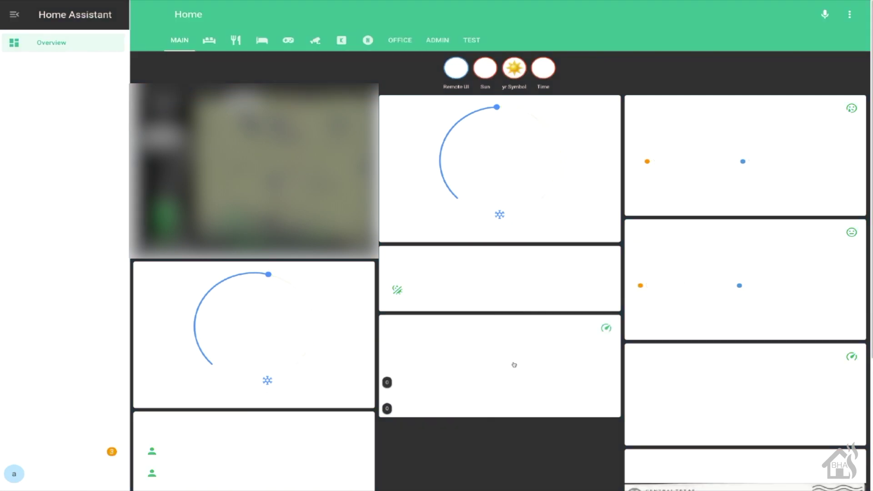
pyautogui.click(600, 289)
pyautogui.scroll(-2, 532, 409)
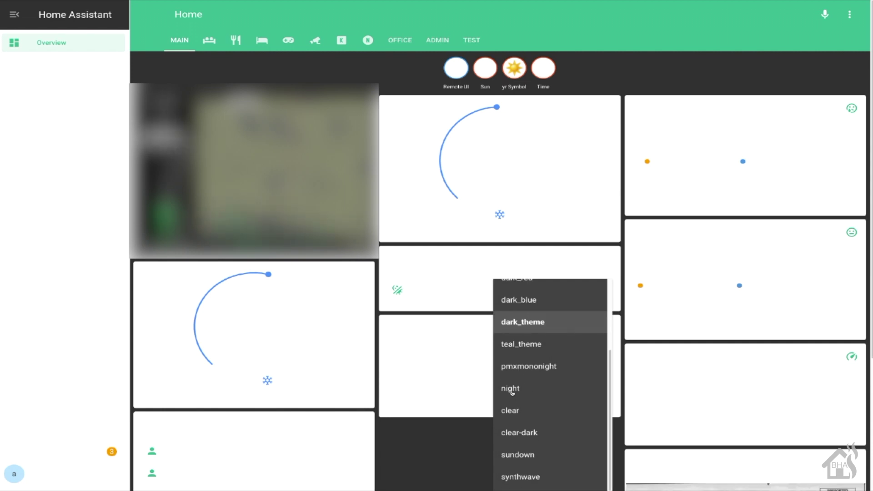
pyautogui.click(511, 410)
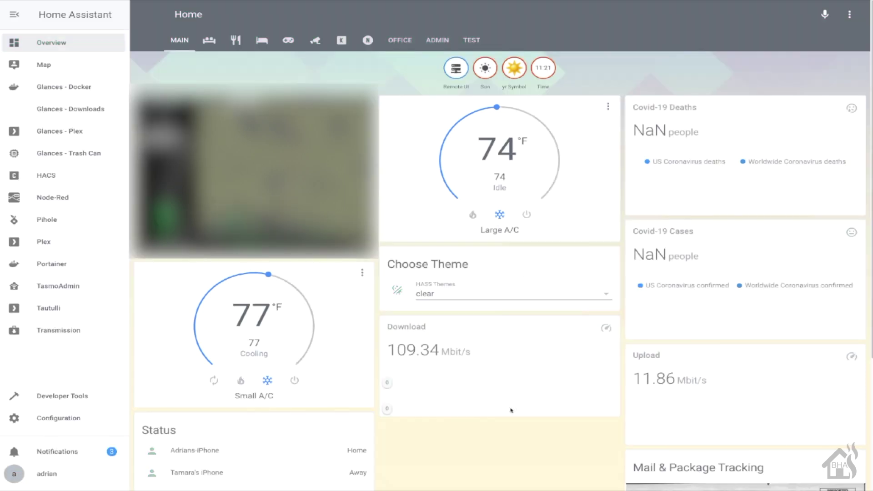